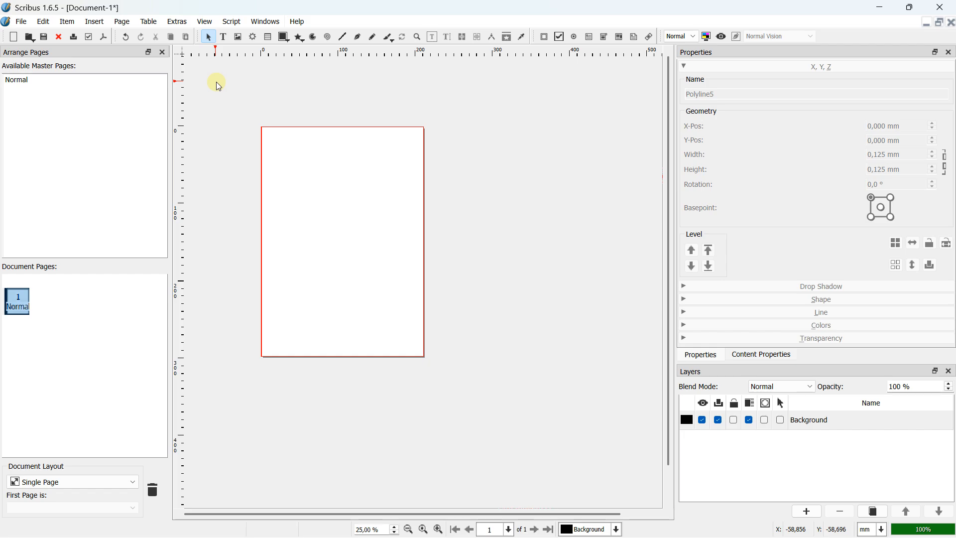
- Draw a rectangle about 81 by 38 mm near the page's upper-left corner
scroll(253, 124, "up", 1)
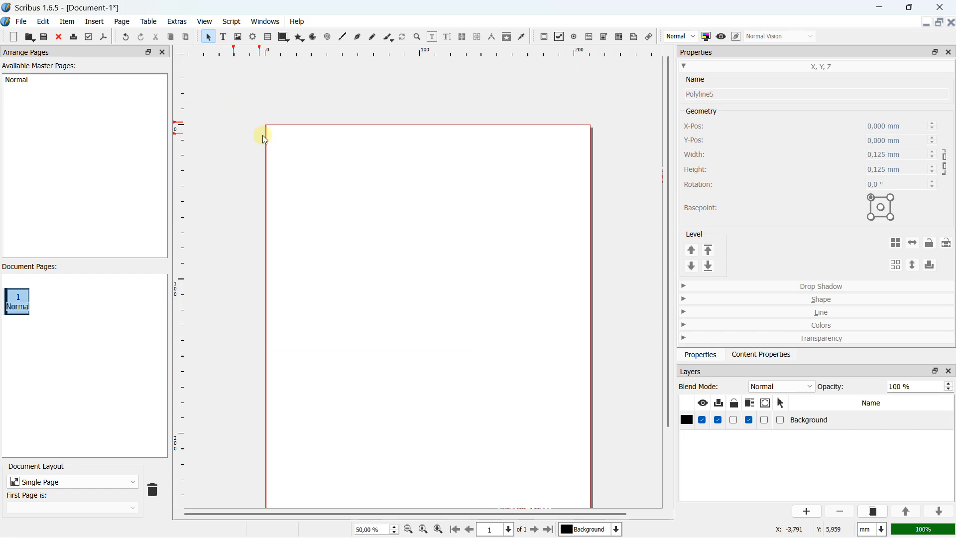
left_click_drag(390, 160, 375, 169)
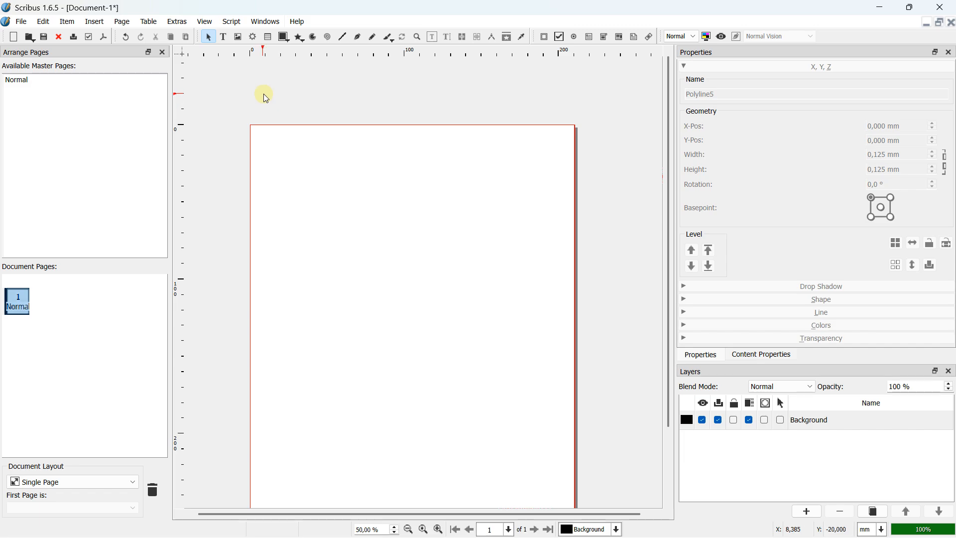
left_click(285, 38)
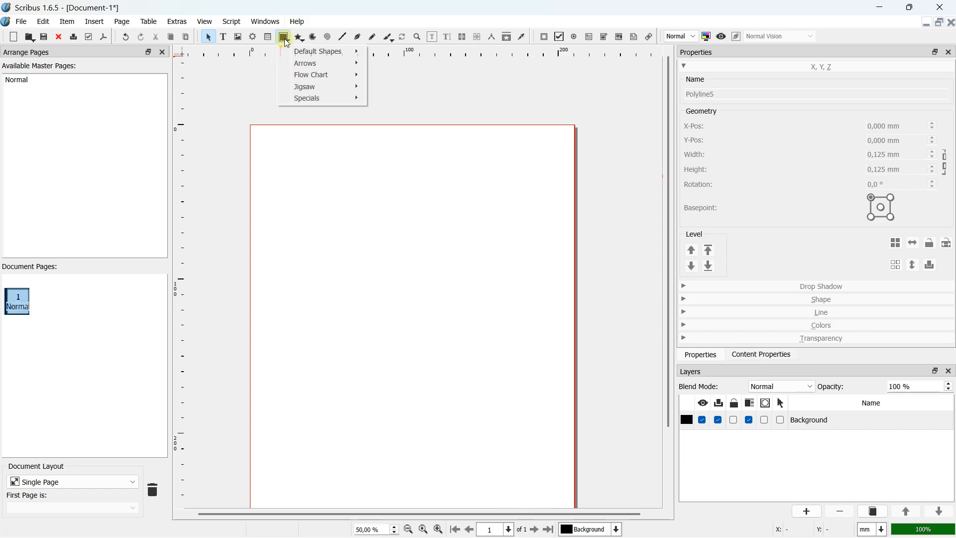
mouse_move(289, 50)
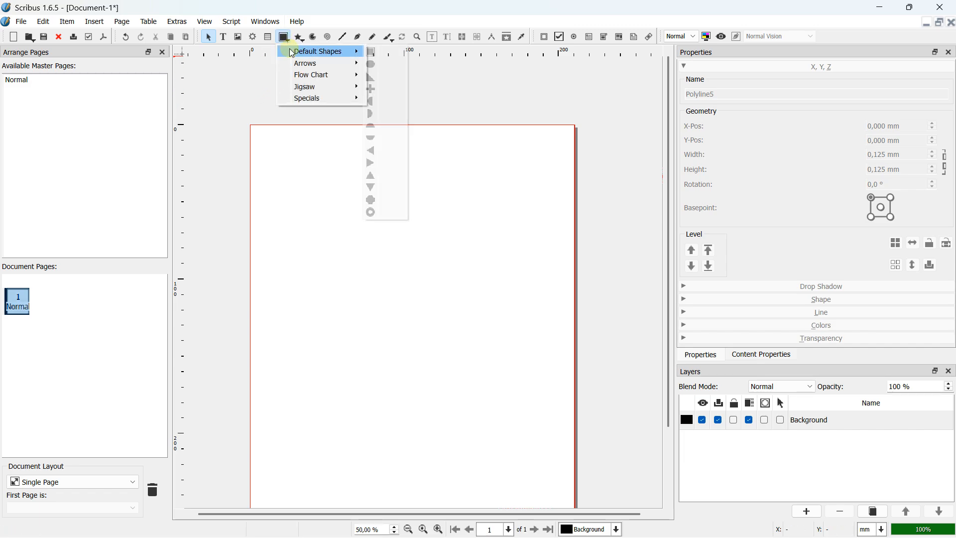
left_click(370, 52)
mouse_move(292, 164)
left_mouse_down()
mouse_move(326, 192)
mouse_move(416, 222)
mouse_move(369, 190)
left_mouse_up()
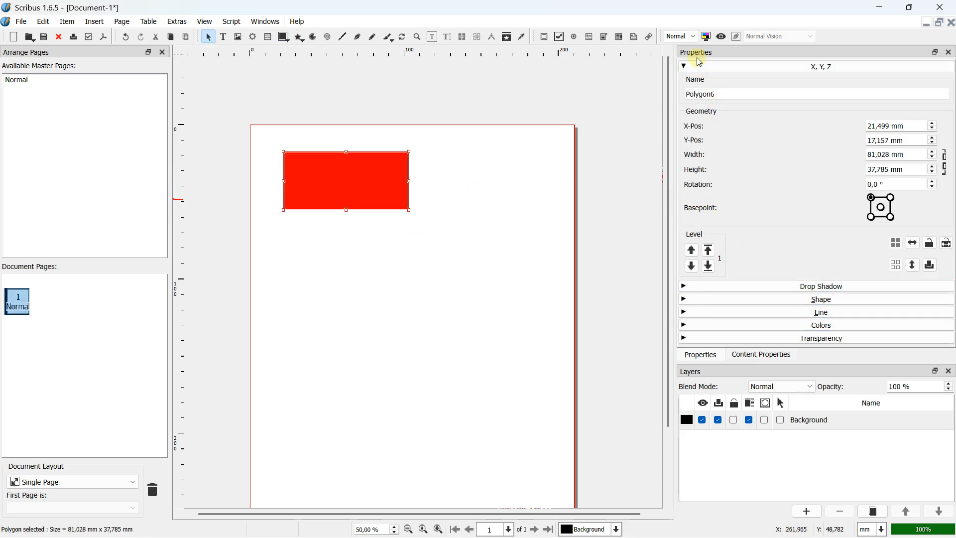
- Set the rectangle's stroke colour to Red
left_click(685, 325)
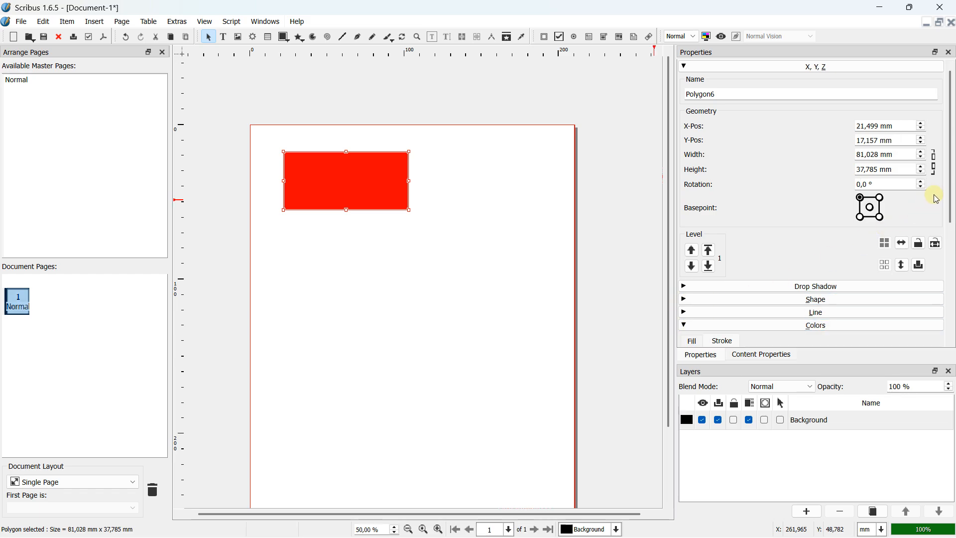
left_click_drag(952, 190, 949, 279)
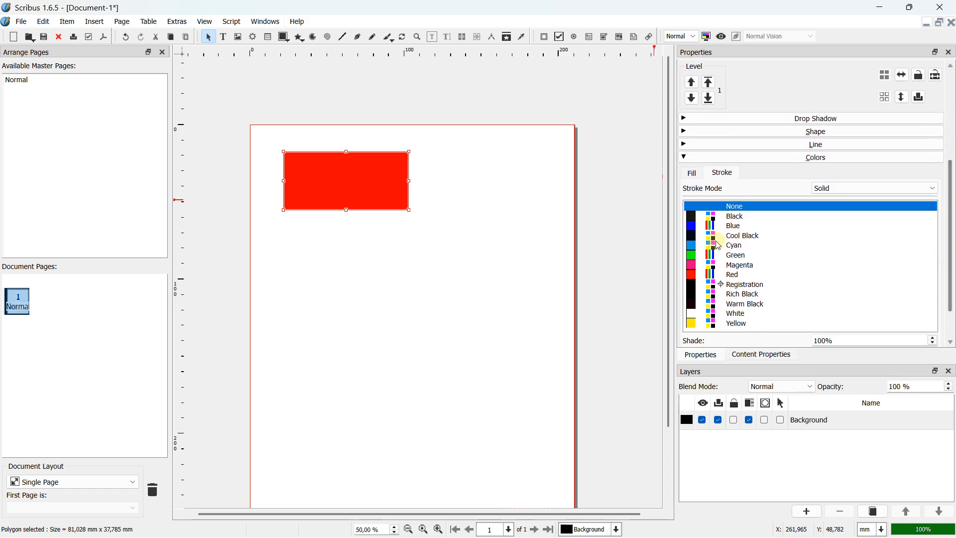
left_click(733, 276)
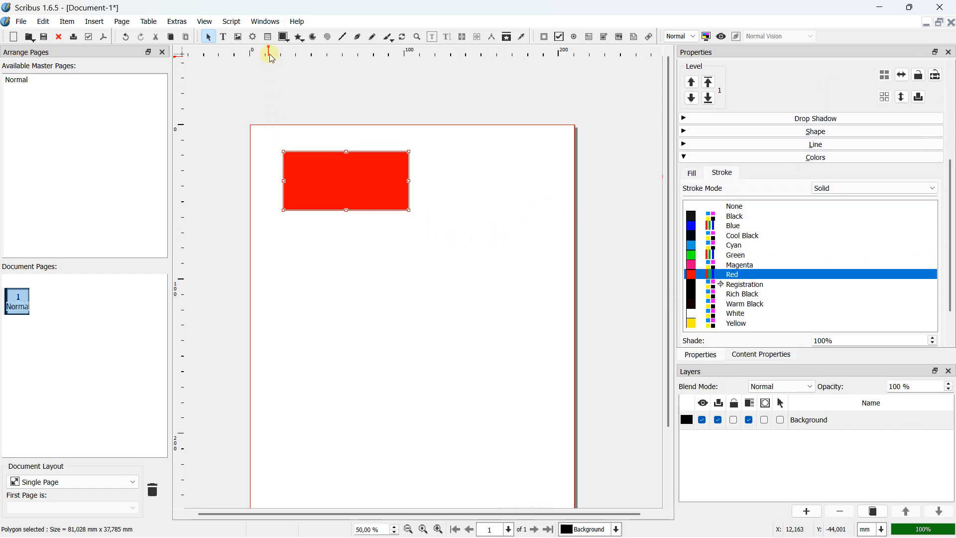
- Draw a second rectangle about 89 by 28 mm below and to the right of the first one
left_click(283, 36)
left_click_drag(378, 233, 516, 277)
left_click(732, 256)
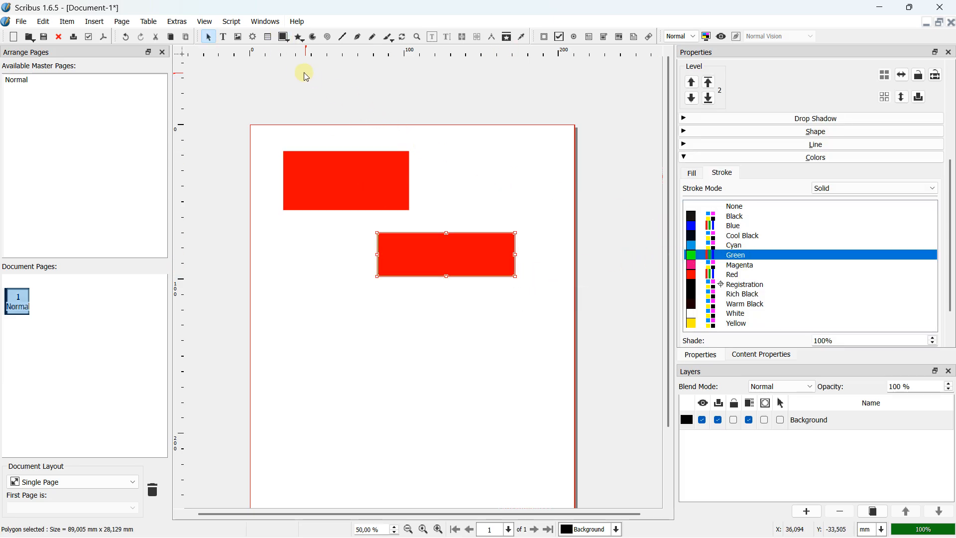
left_click(701, 266)
left_click(697, 255)
left_click(732, 245)
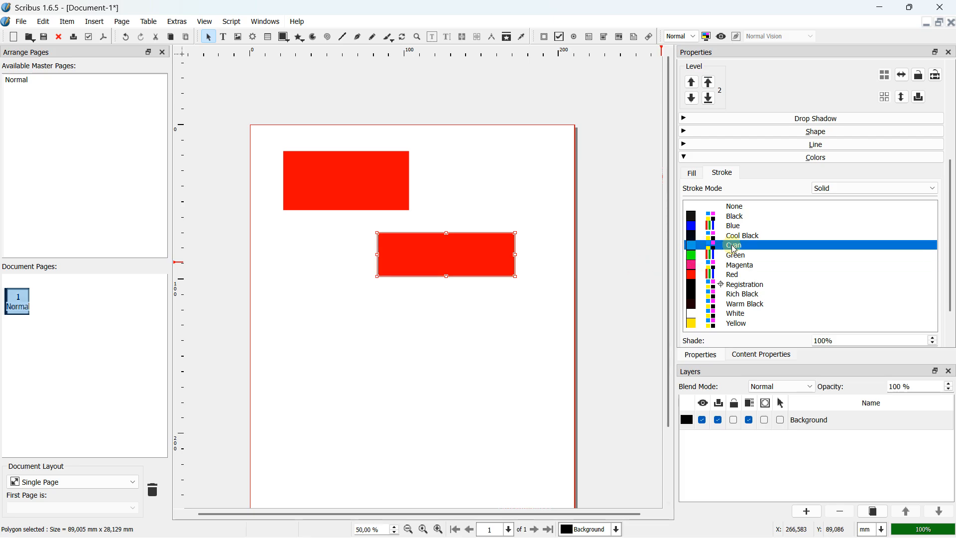
left_click(740, 237)
left_click(436, 201)
left_click(449, 241)
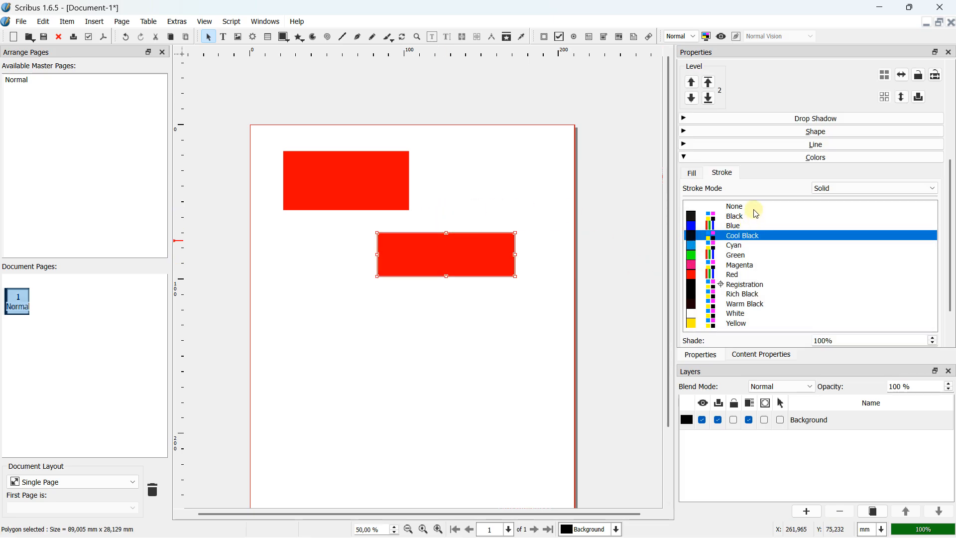
left_click(710, 206)
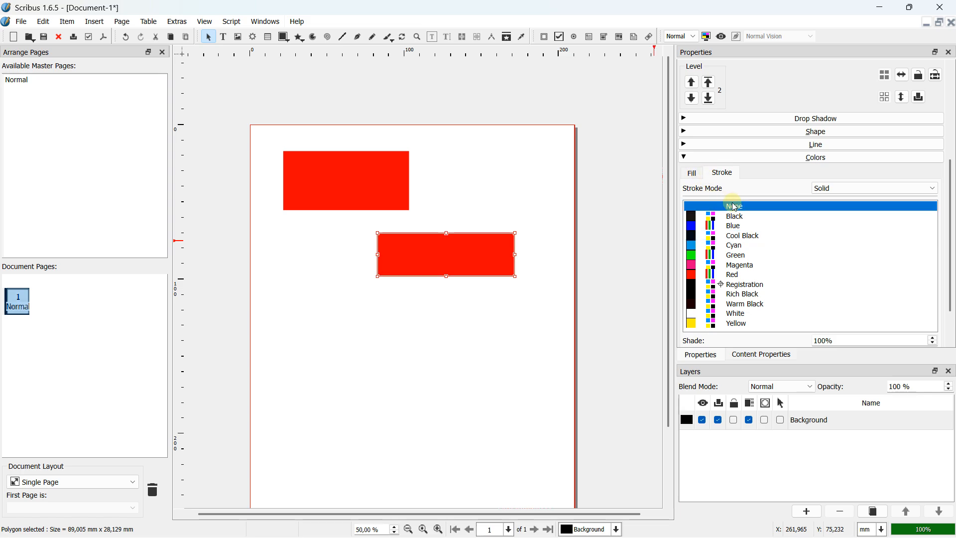
- Set the second rectangle's fill colour to Green
left_click(692, 173)
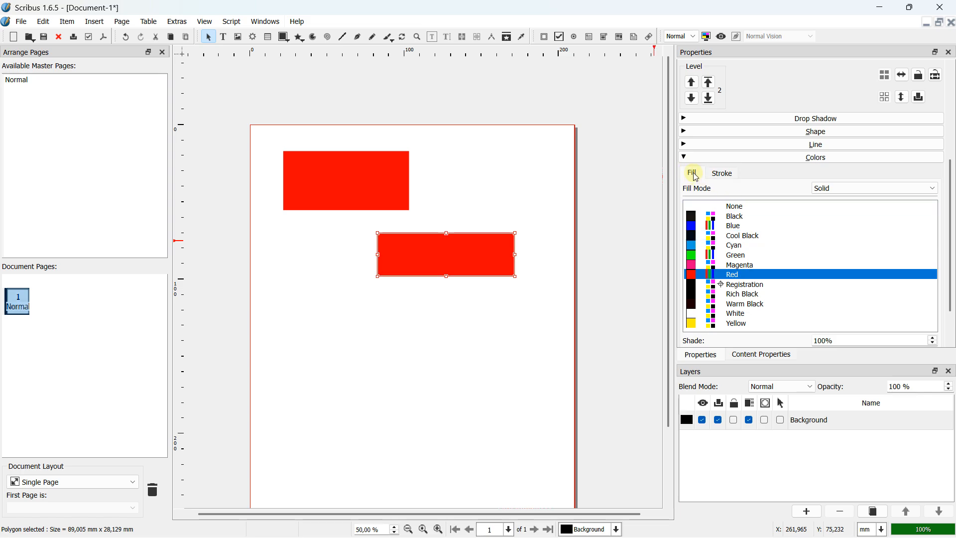
left_click(725, 255)
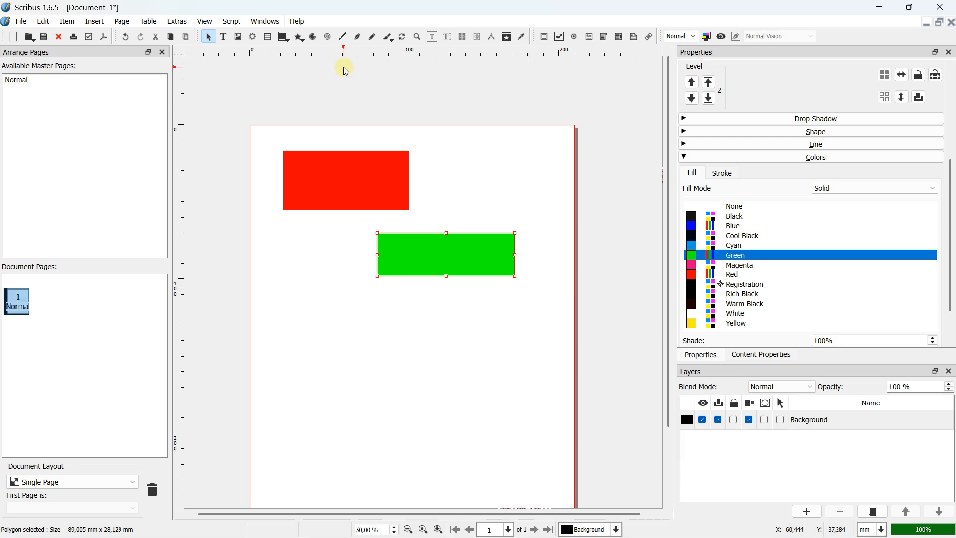
- Draw a rectangle about 126 by 35 mm below the green one and fill it with Blue
left_click(284, 36)
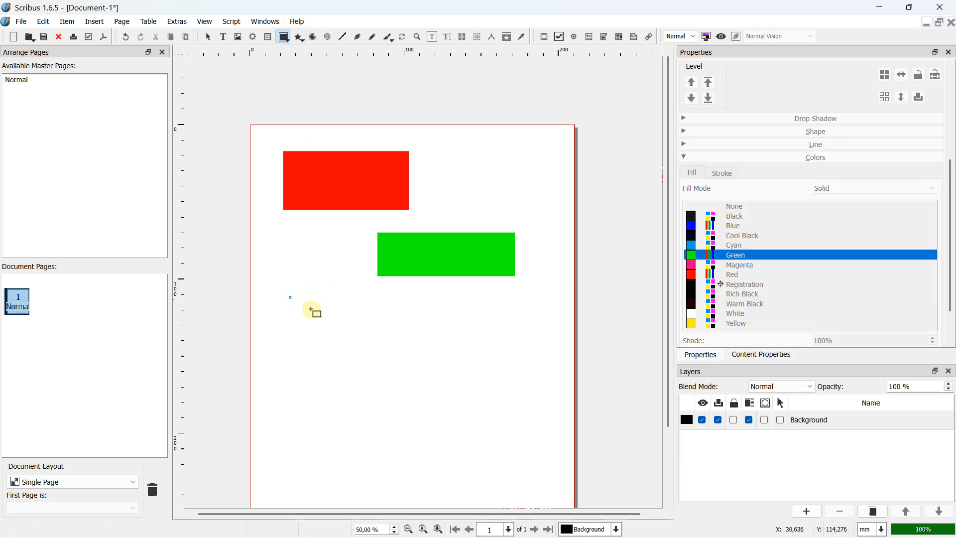
left_click_drag(312, 310, 484, 351)
left_click(734, 226)
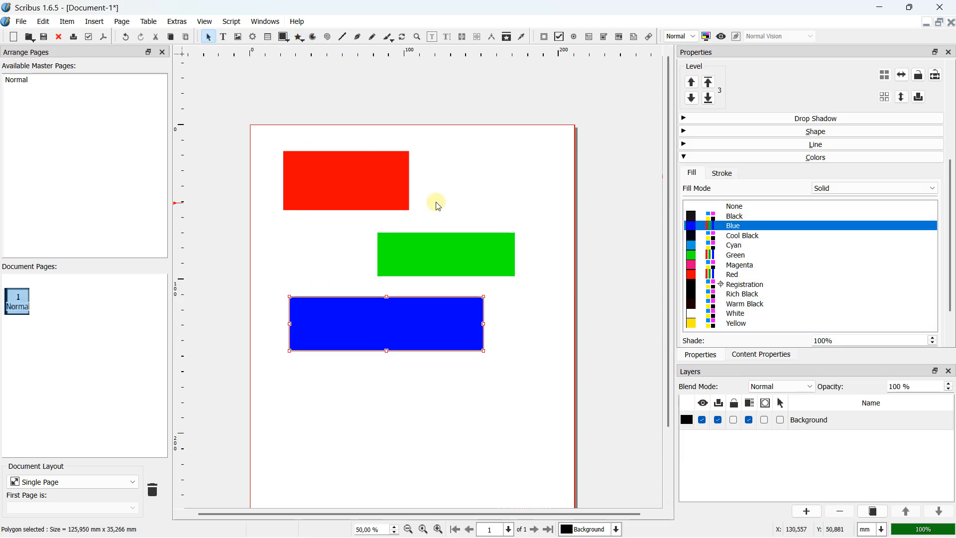
- Draw a rectangle about 72 by 28 mm to the right of the red one and fill it with Yellow
left_click(284, 36)
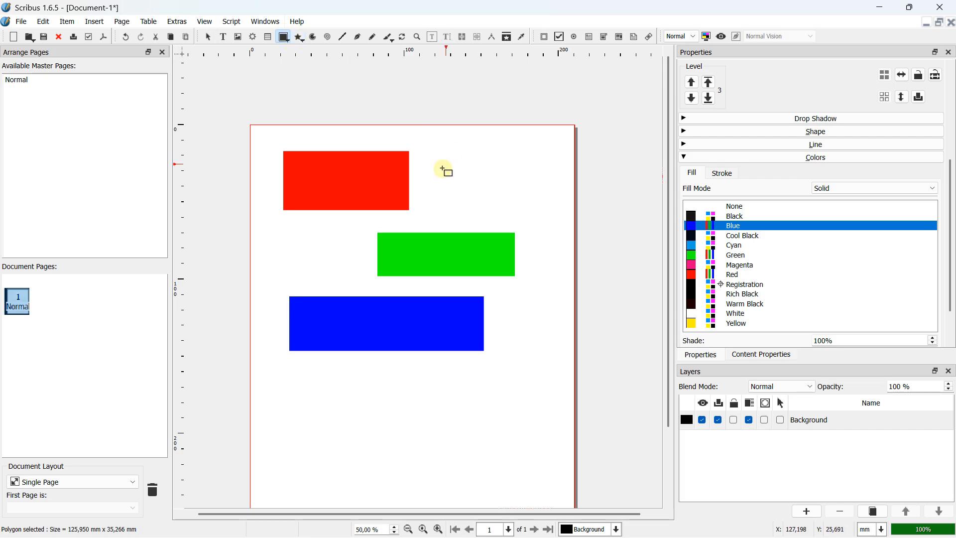
left_click_drag(438, 175, 549, 218)
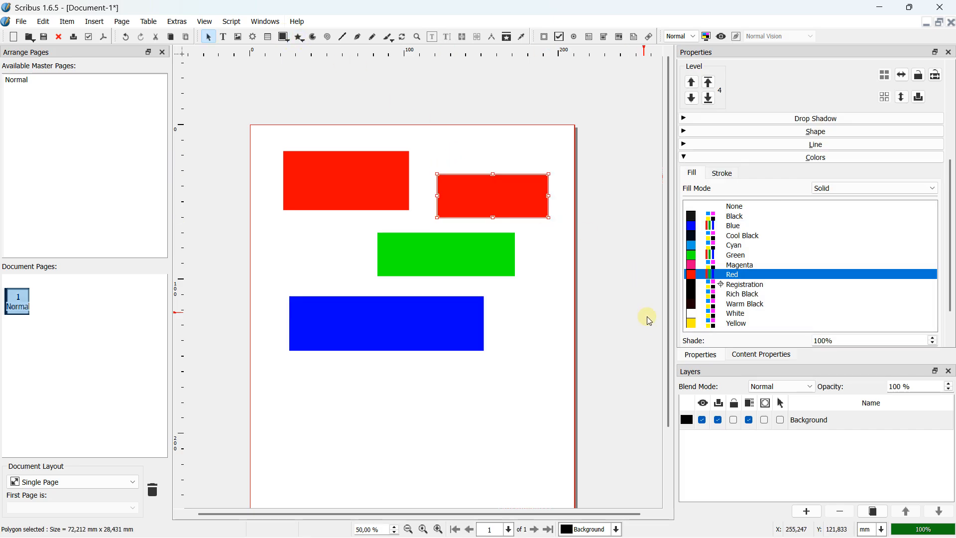
left_click(698, 324)
scroll(393, 200, "up", 1)
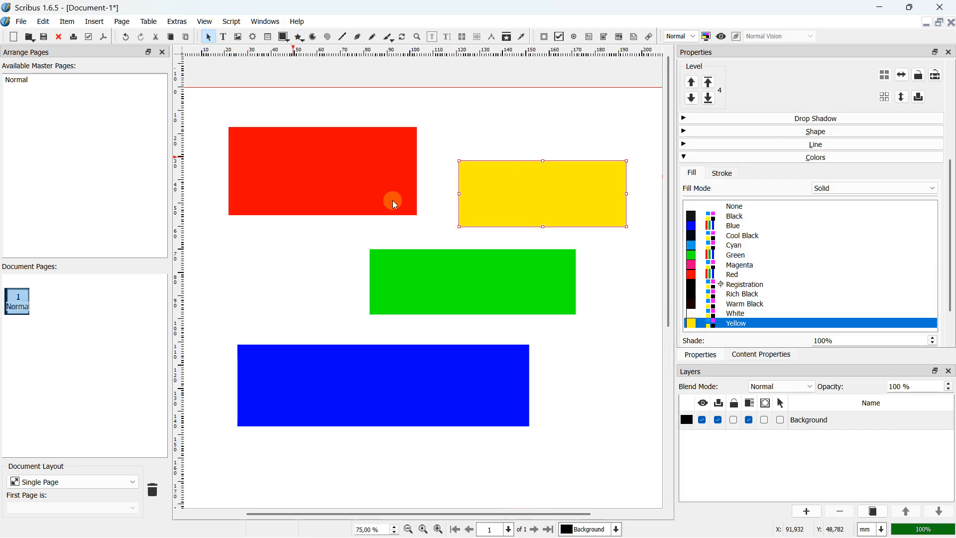
left_click(543, 144)
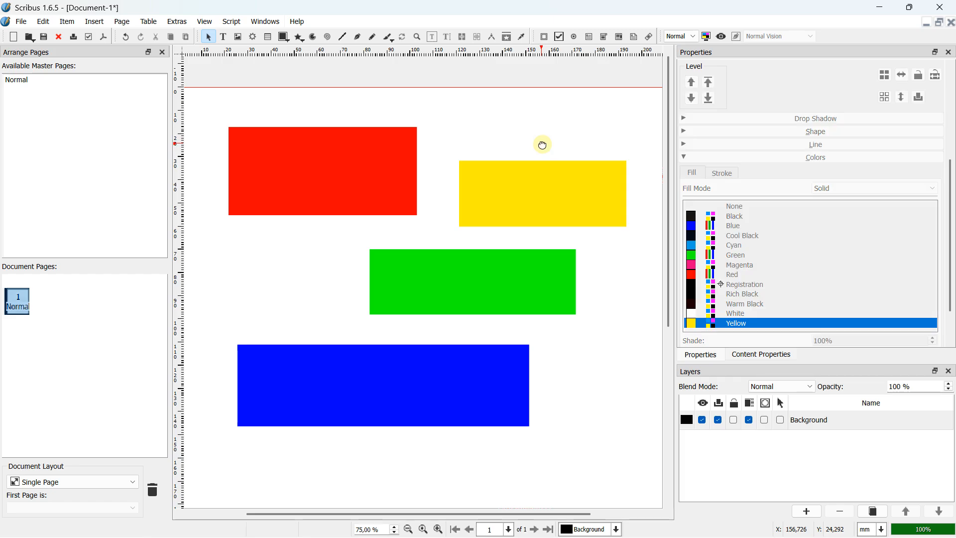
- Select all four coloured rectangles on the page and group them
scroll(441, 160, "down", 1)
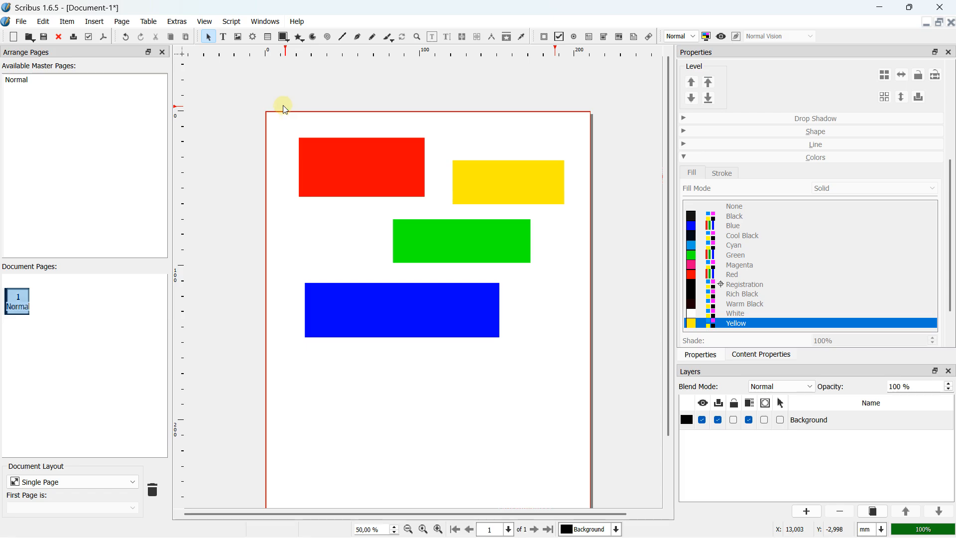
left_click_drag(238, 81, 623, 371)
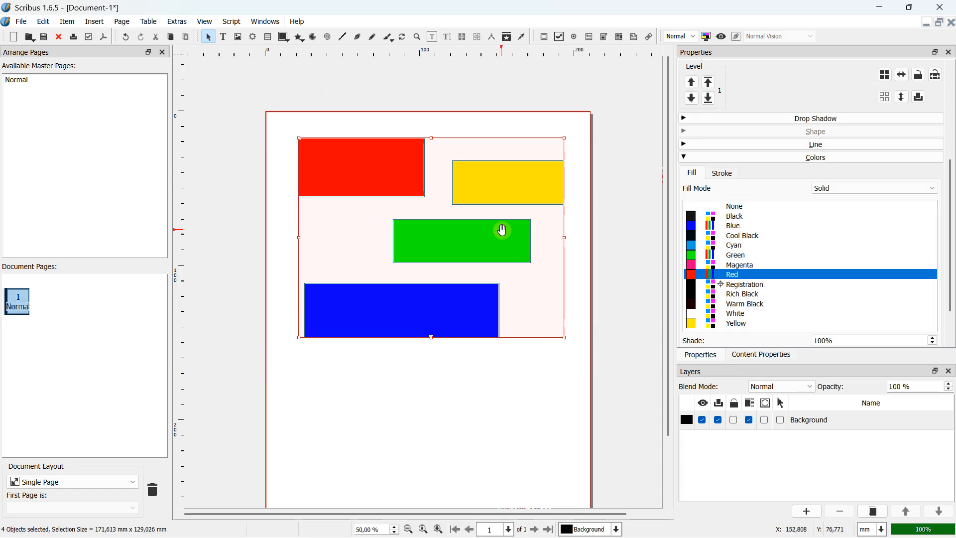
right_click(489, 183)
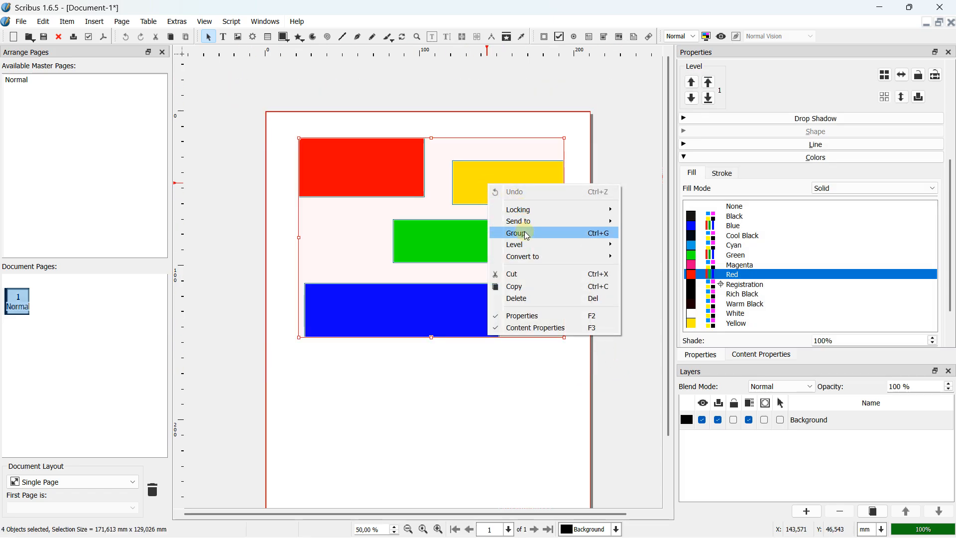
left_click(43, 21)
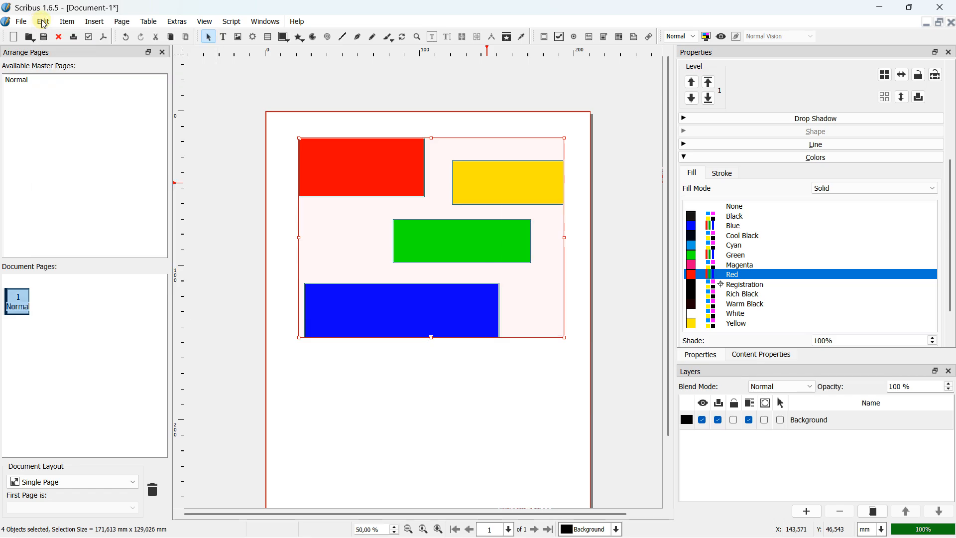
left_click(43, 22)
mouse_move(69, 26)
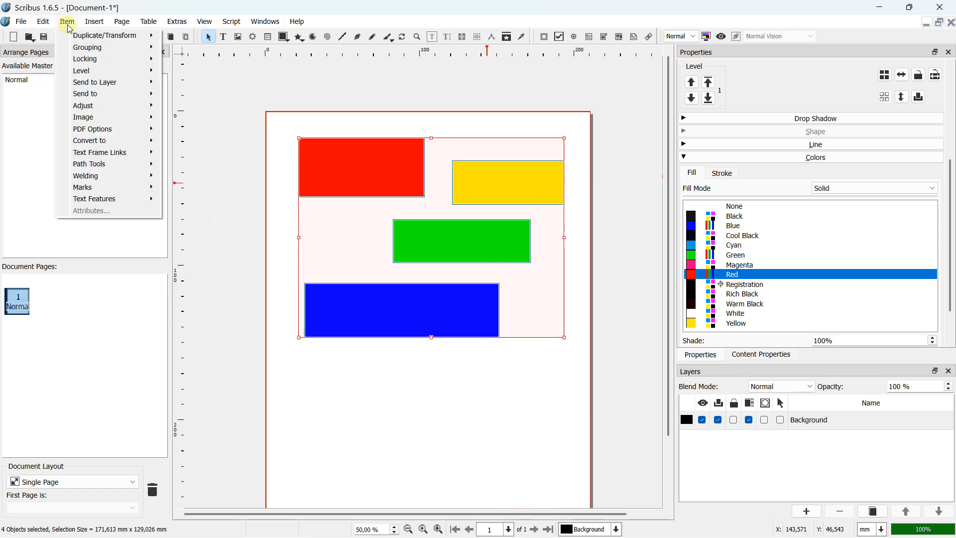
mouse_move(144, 48)
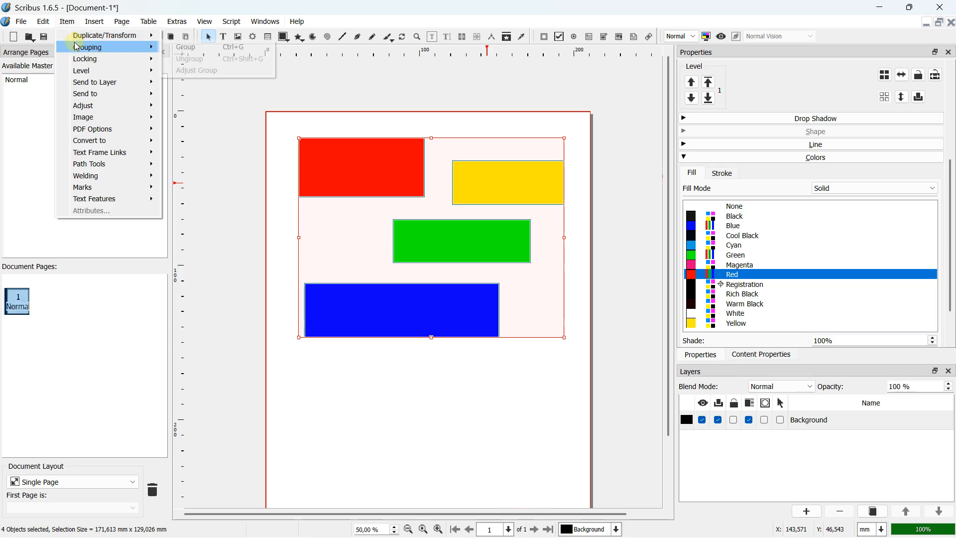
left_click(185, 53)
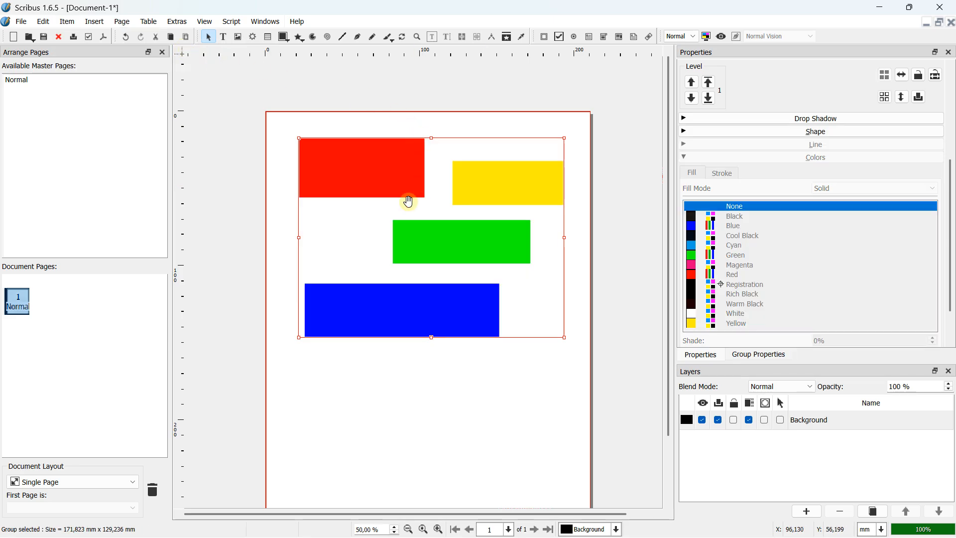
left_click(590, 265)
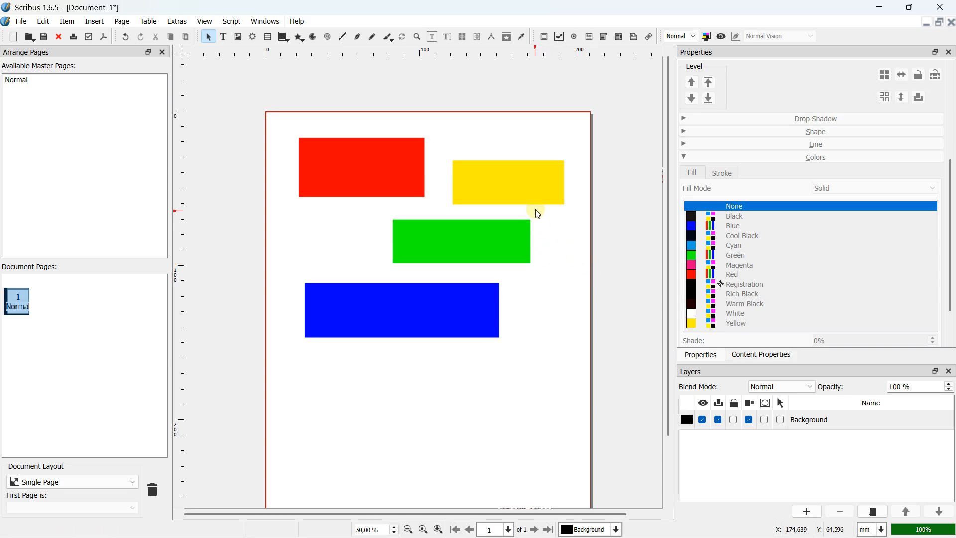
- Resize the group to about 175 by 131 mm and shift it slightly up and left on the page
left_click(523, 190)
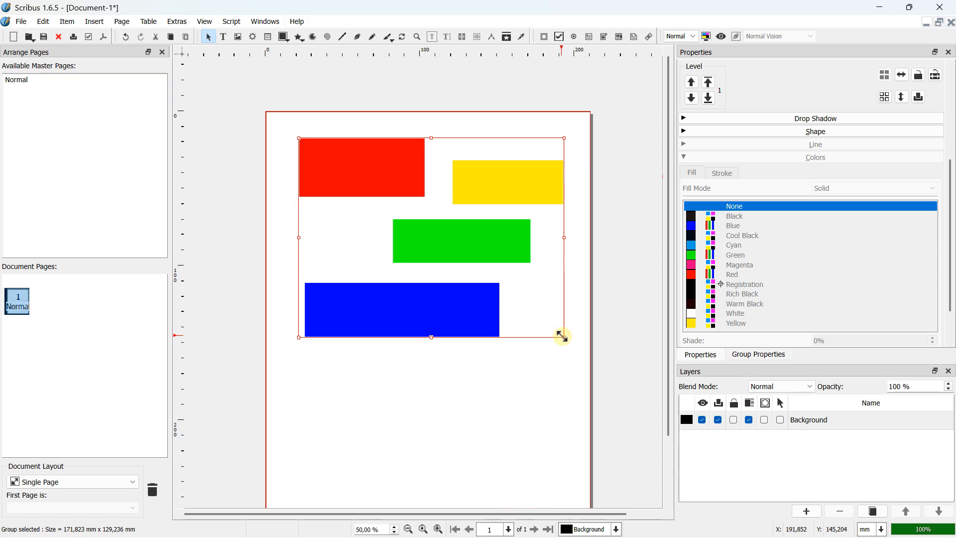
mouse_move(565, 338)
left_mouse_down()
mouse_move(512, 312)
mouse_move(542, 237)
mouse_move(565, 308)
mouse_move(479, 222)
mouse_move(576, 344)
mouse_move(482, 252)
mouse_move(485, 277)
mouse_move(571, 339)
left_mouse_up()
mouse_move(435, 227)
left_mouse_down()
mouse_move(453, 326)
mouse_move(455, 248)
mouse_move(444, 226)
mouse_move(445, 234)
left_mouse_up()
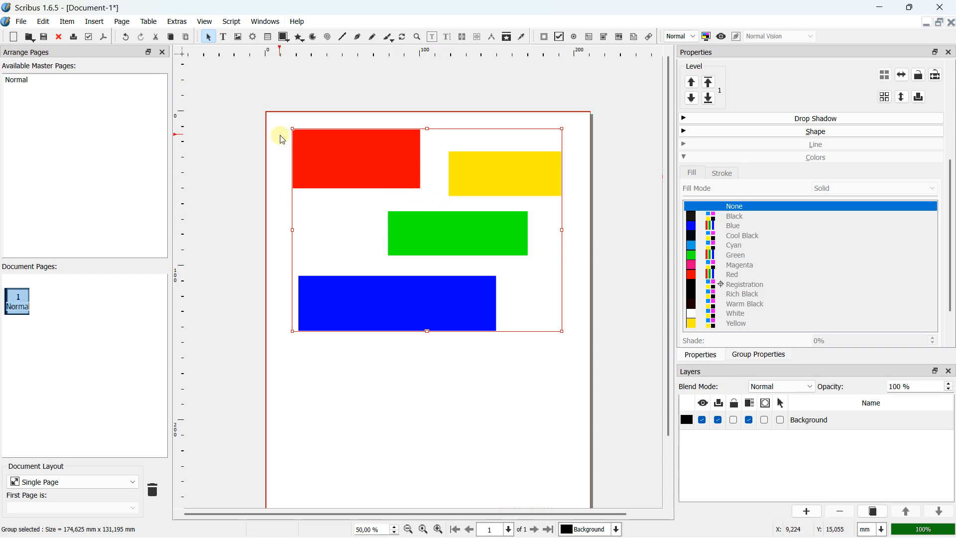
left_click(239, 159)
- Try to select the red rectangle on its own inside the group directly on the page
left_click(367, 161)
double_click(357, 161)
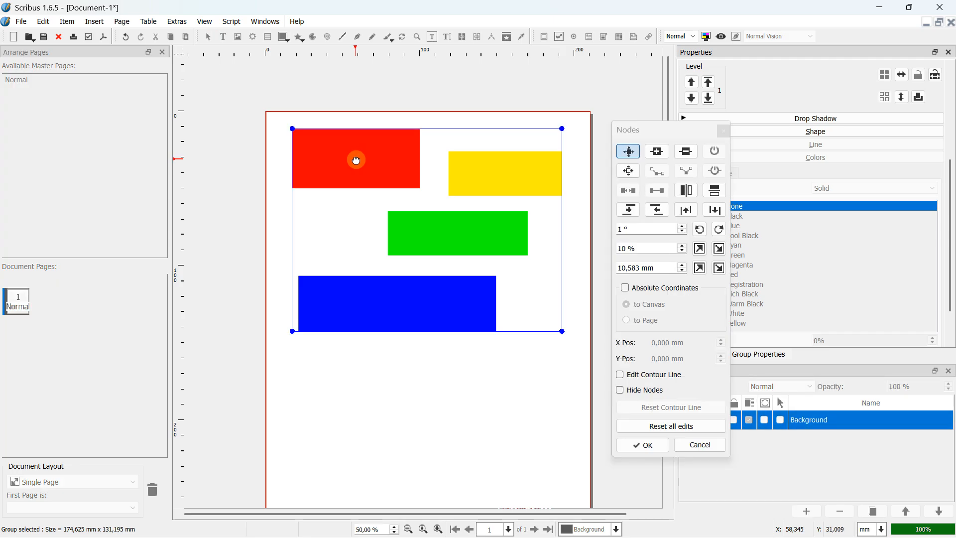
double_click(357, 160)
double_click(392, 155)
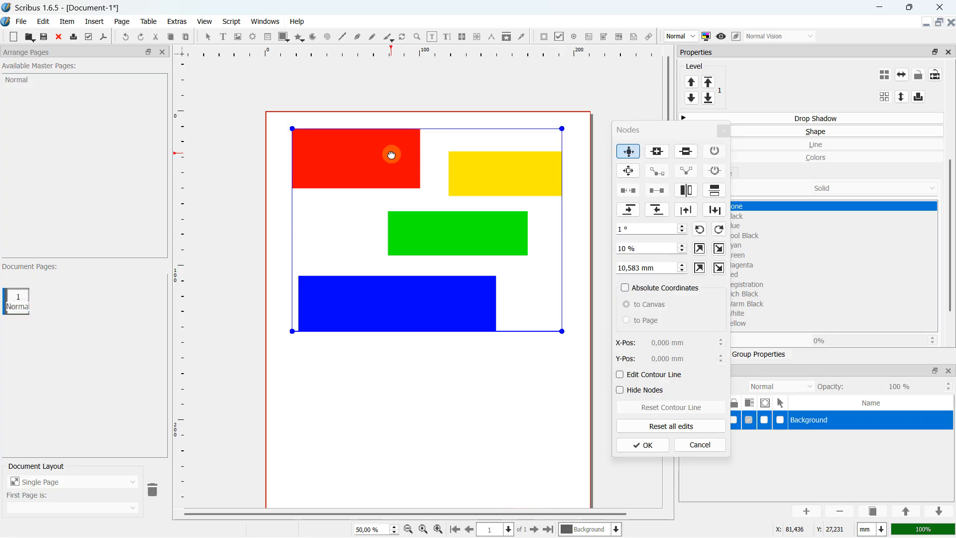
double_click(391, 155)
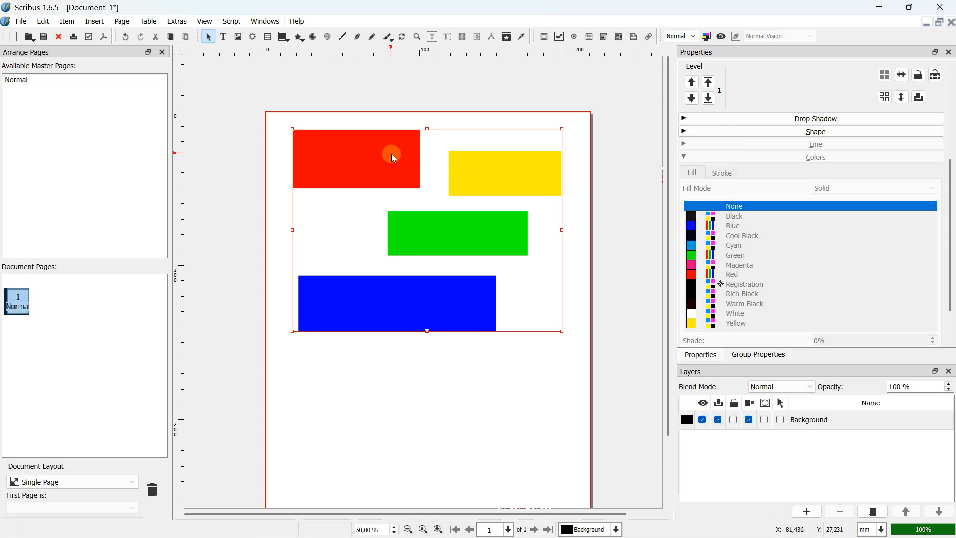
- Open the Outline palette and dock it together with the Properties and Group Properties palettes
left_click(199, 23)
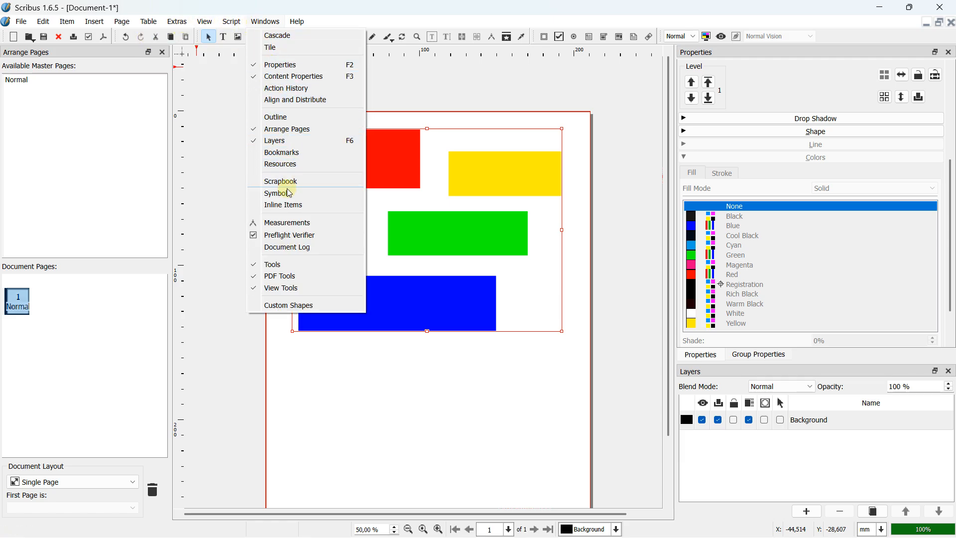
left_click(301, 118)
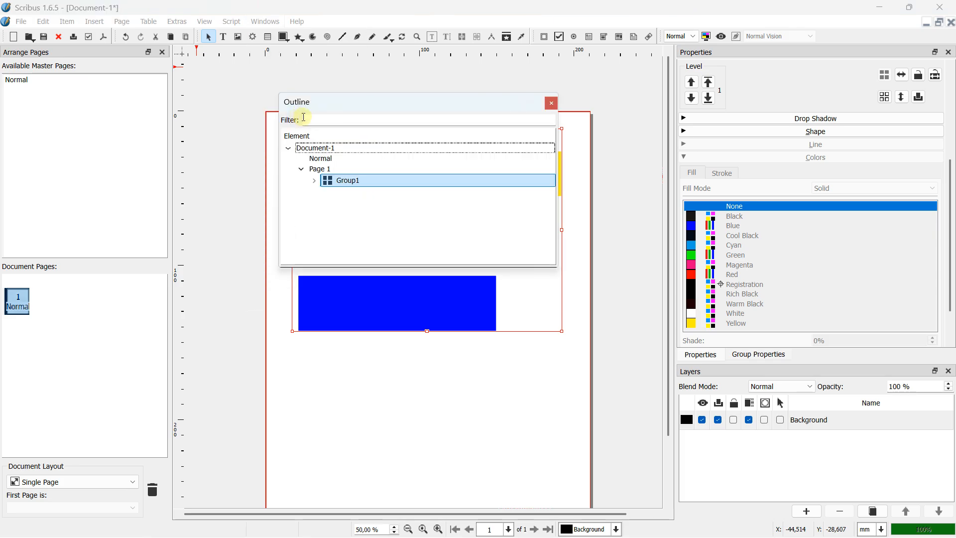
left_click_drag(348, 104, 754, 120)
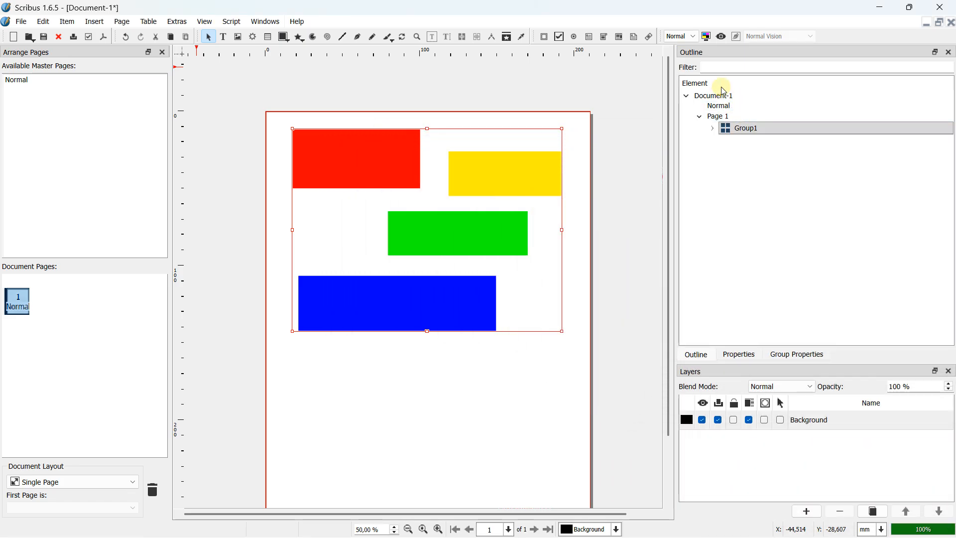
- Reorder the docked palettes so that the Outline comes after Group Properties
left_click(784, 357)
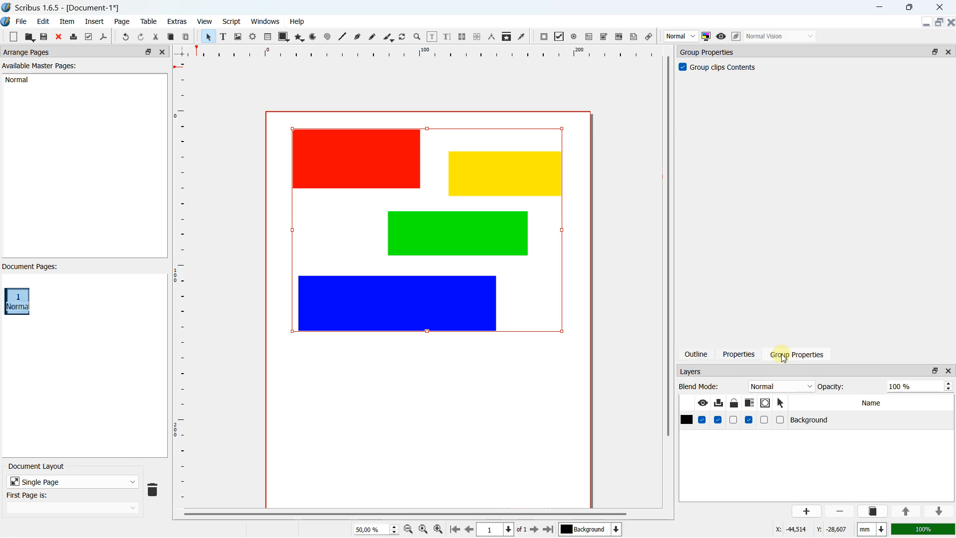
left_click(742, 356)
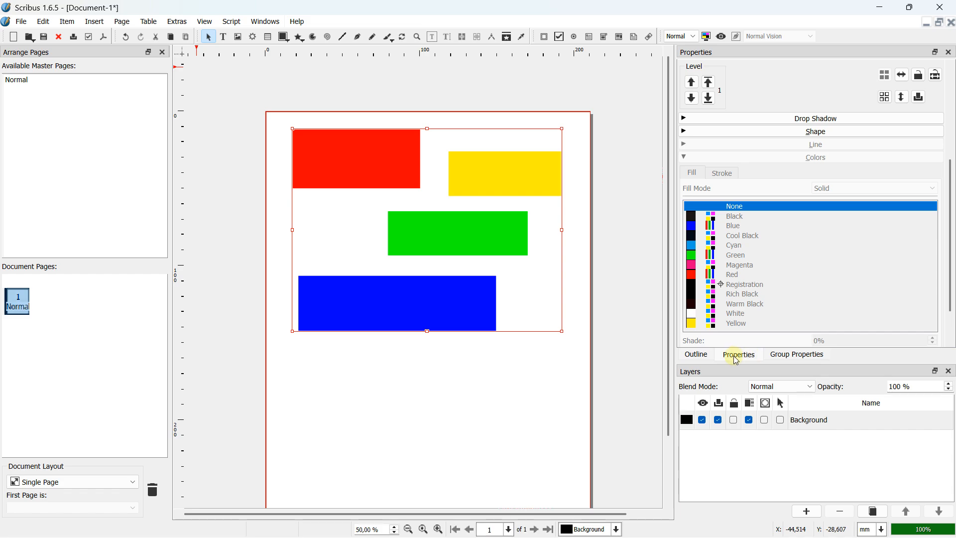
left_click(785, 356)
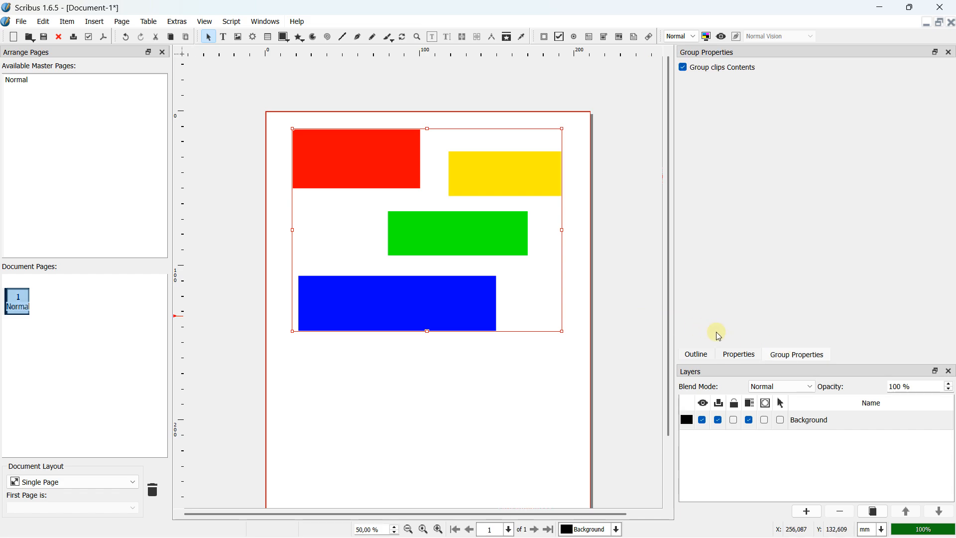
left_click(710, 359)
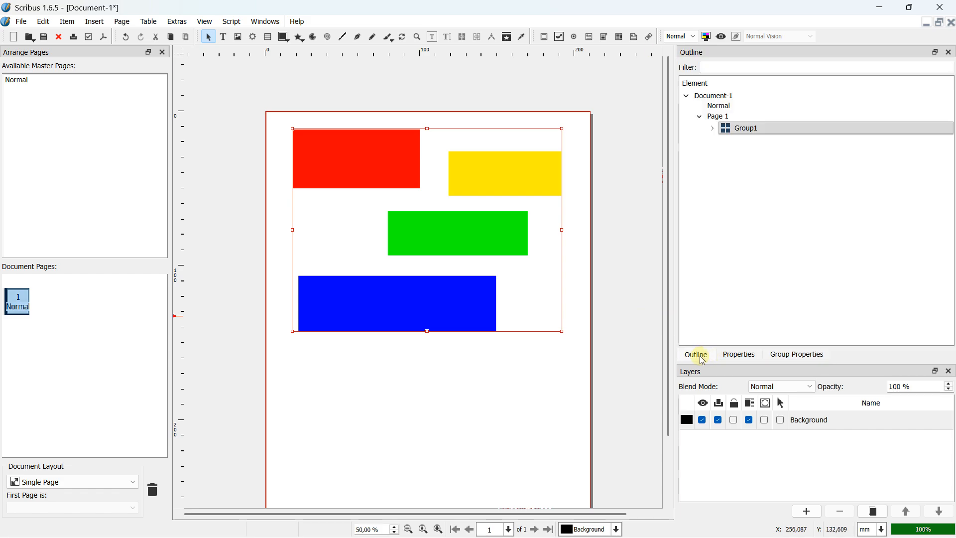
left_click_drag(699, 356, 807, 357)
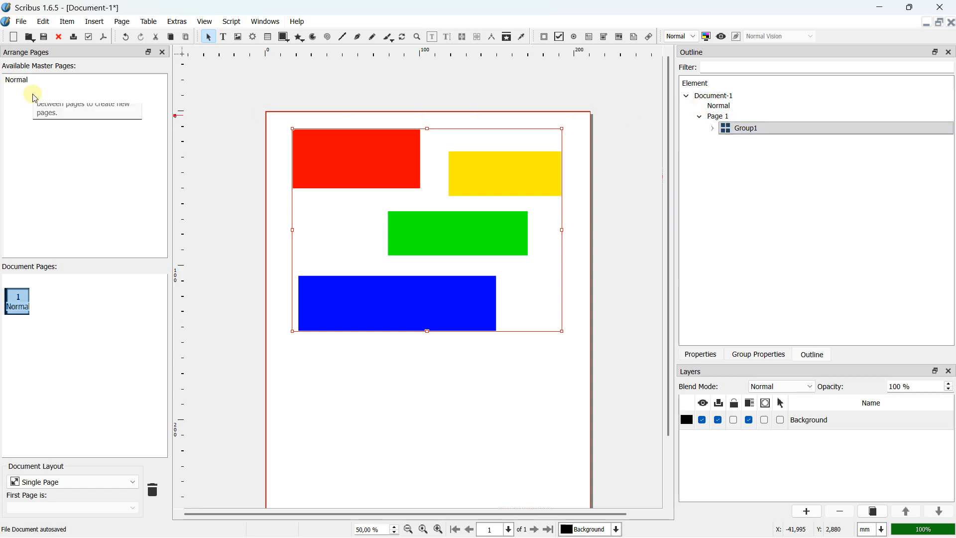
- Expand Group1 in the Outline, select the red rectangle (Polygon6) and fill it with Magenta
left_click(713, 128)
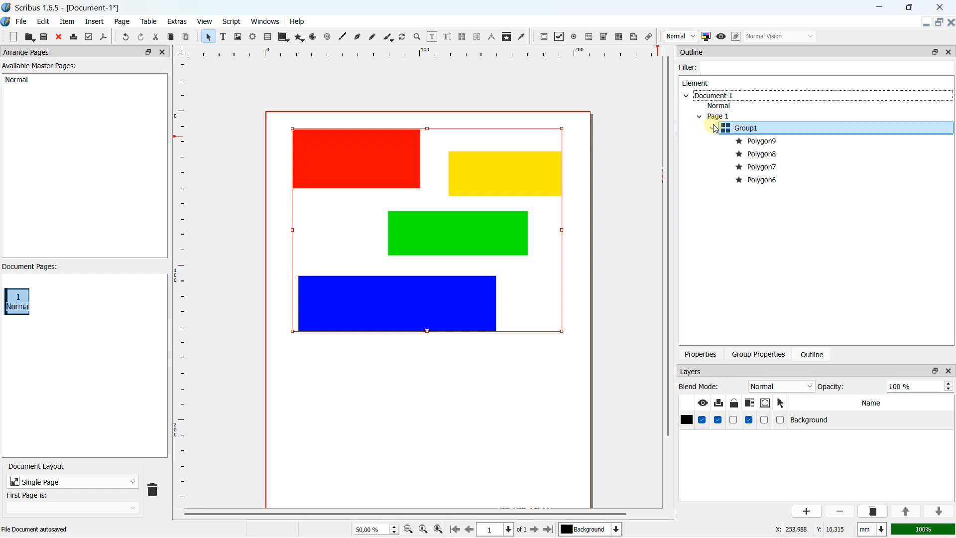
left_click(745, 131)
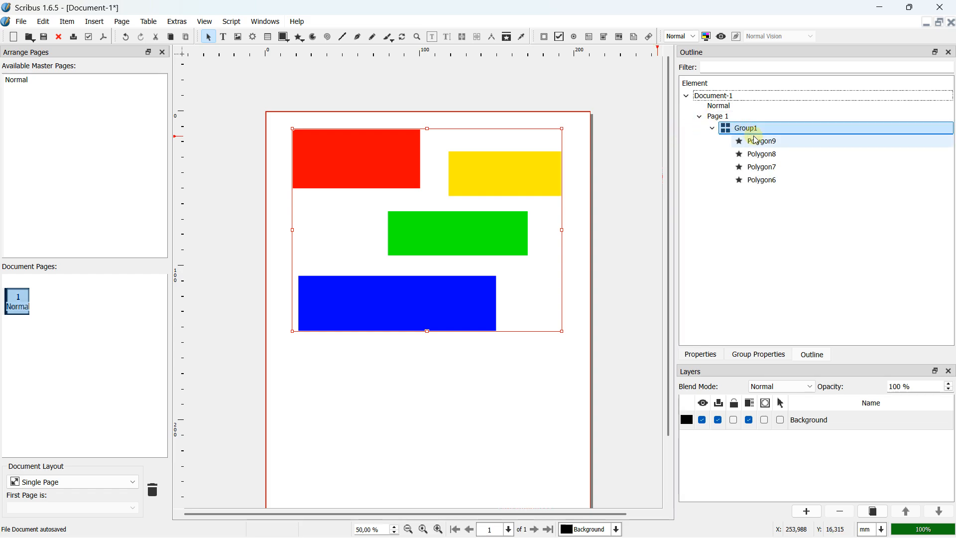
left_click(766, 181)
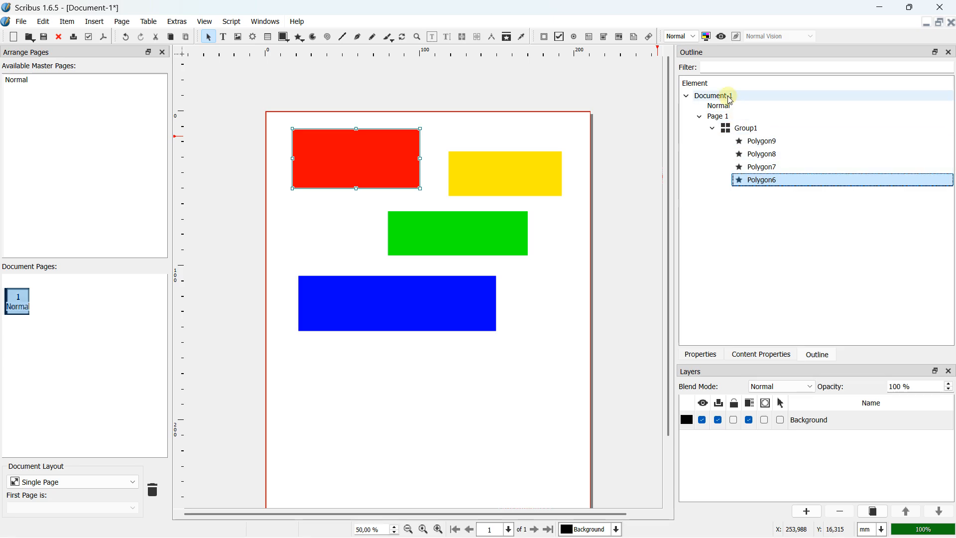
left_click(713, 355)
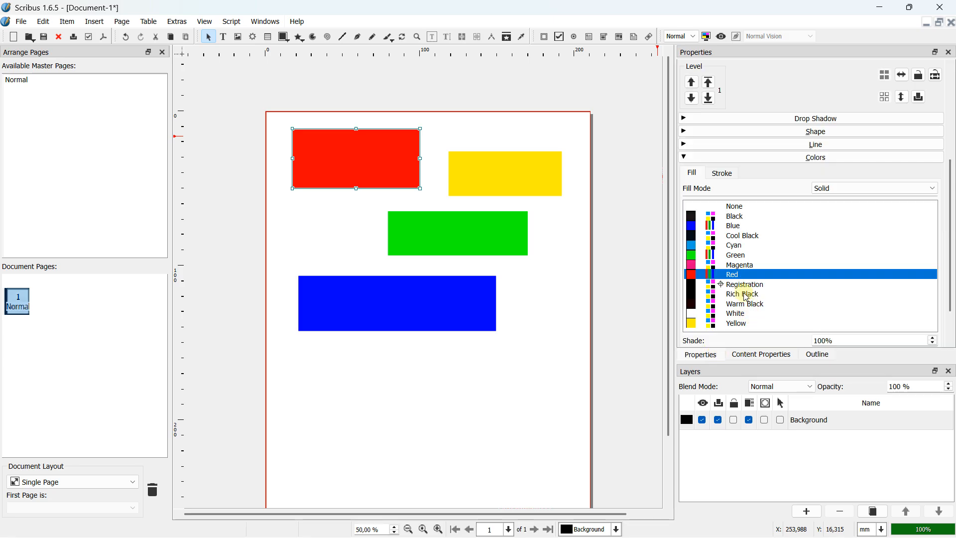
left_click(736, 265)
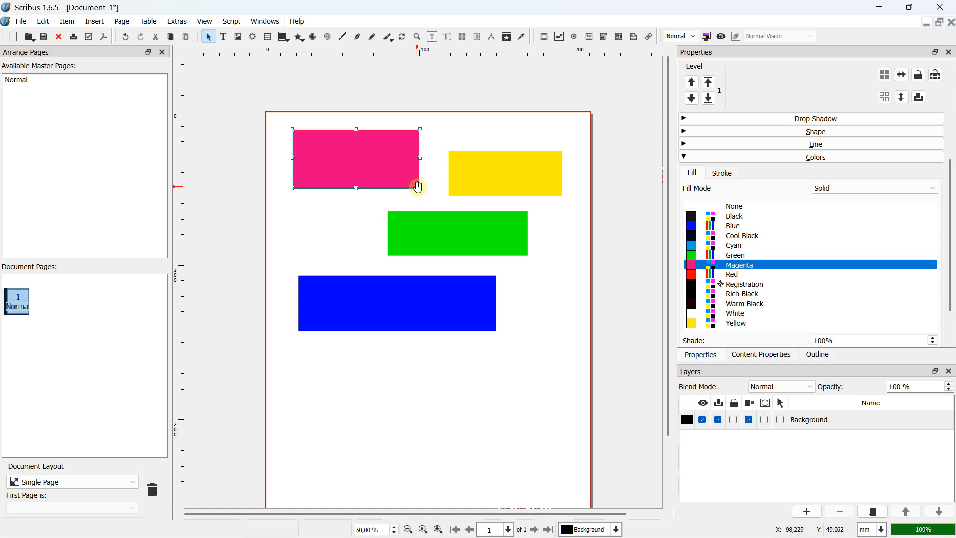
- Shrink the magenta rectangle to about 70 by 32 mm and move the whole group slightly down and right on the page
left_click_drag(421, 188, 403, 179)
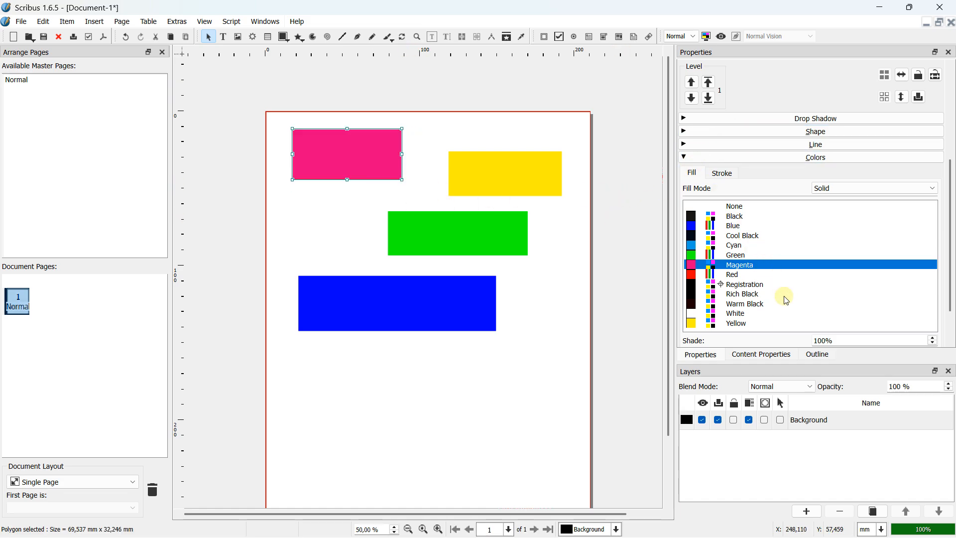
left_click(810, 355)
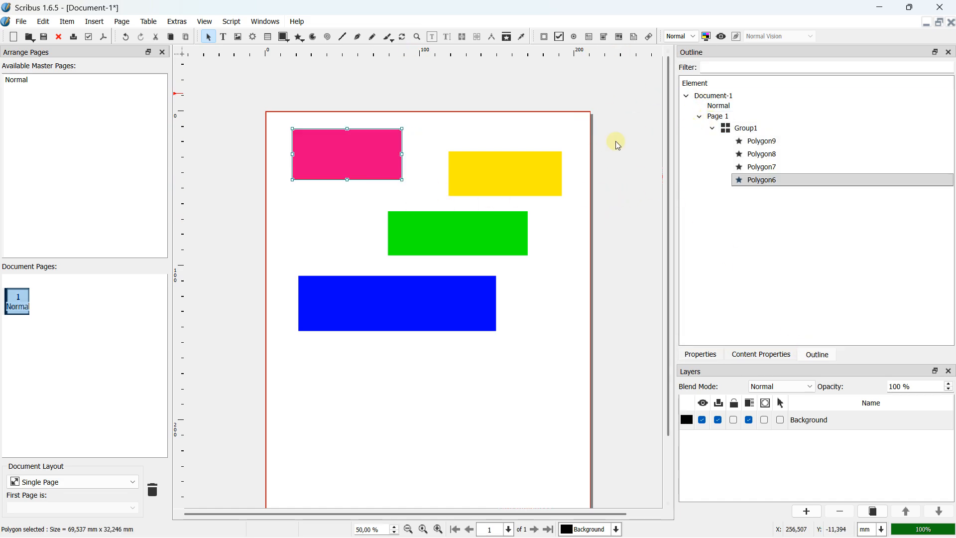
left_click(607, 154)
left_click_drag(475, 174, 473, 215)
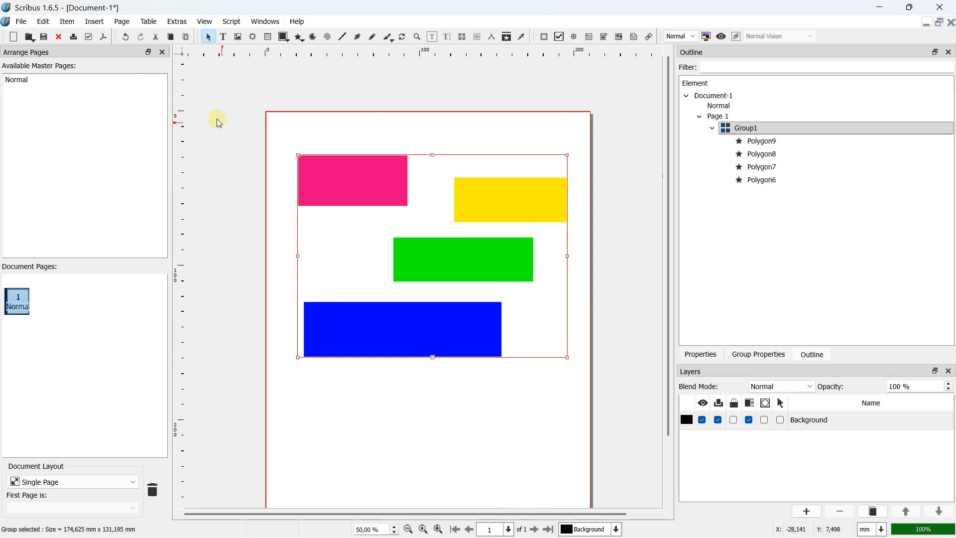
- Ungroup the four rectangles and shift the yellow and magenta ones individually up and left on the page
right_click(352, 170)
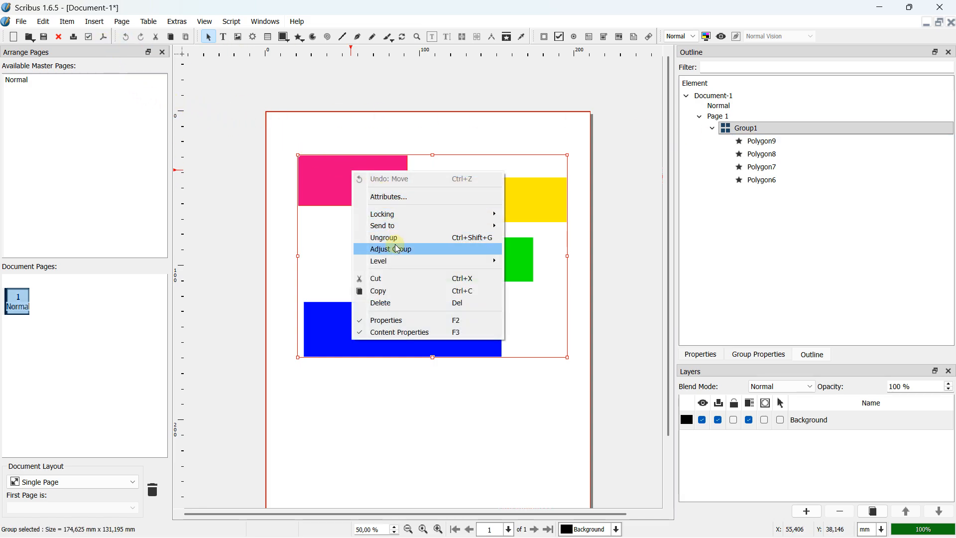
left_click(67, 23)
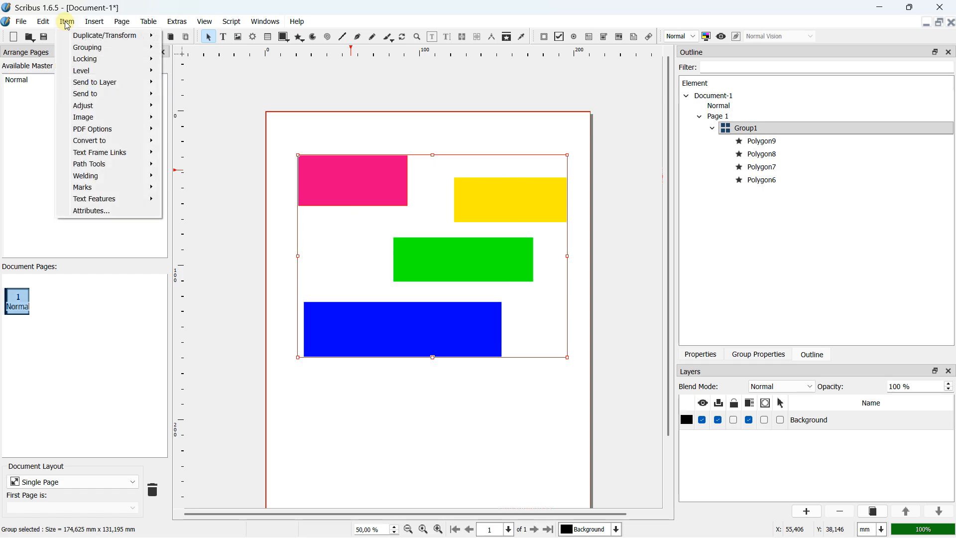
mouse_move(75, 34)
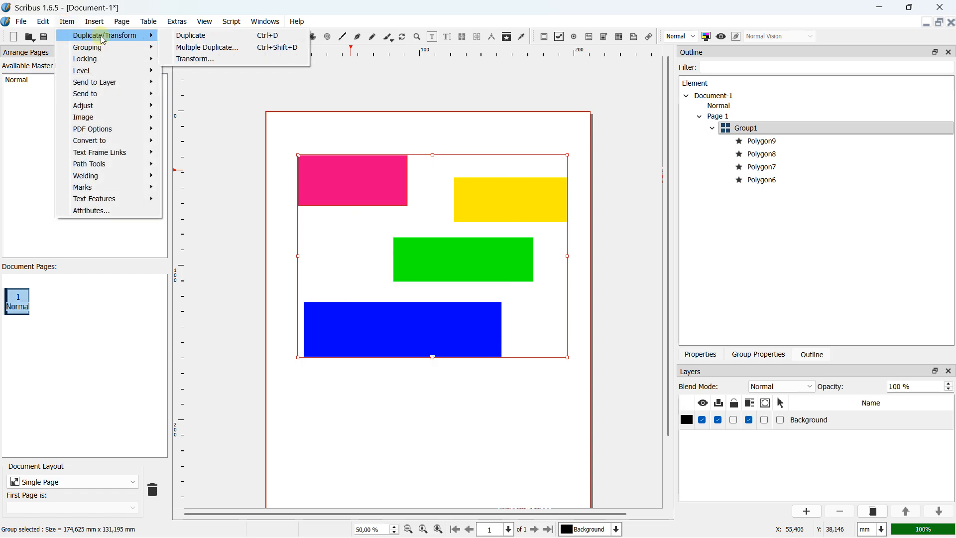
mouse_move(107, 47)
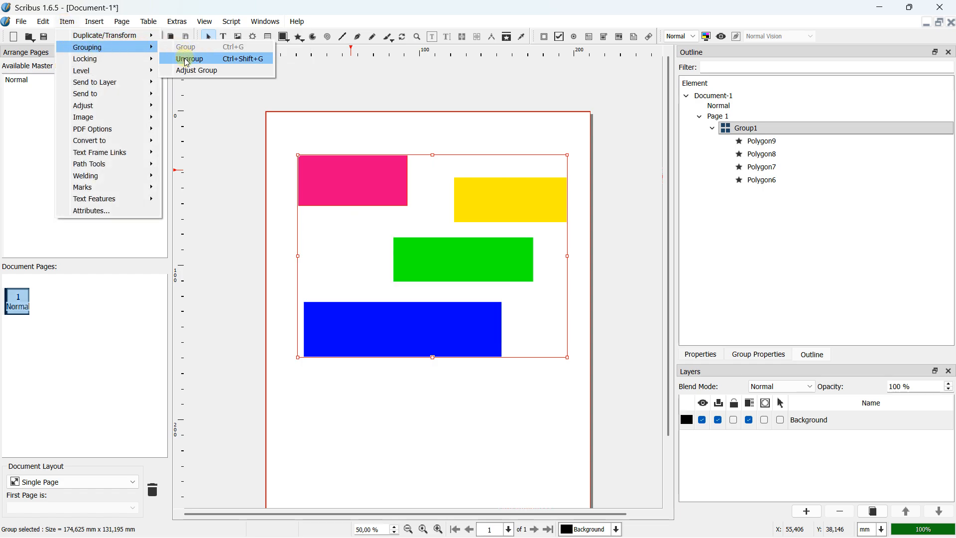
left_click(187, 60)
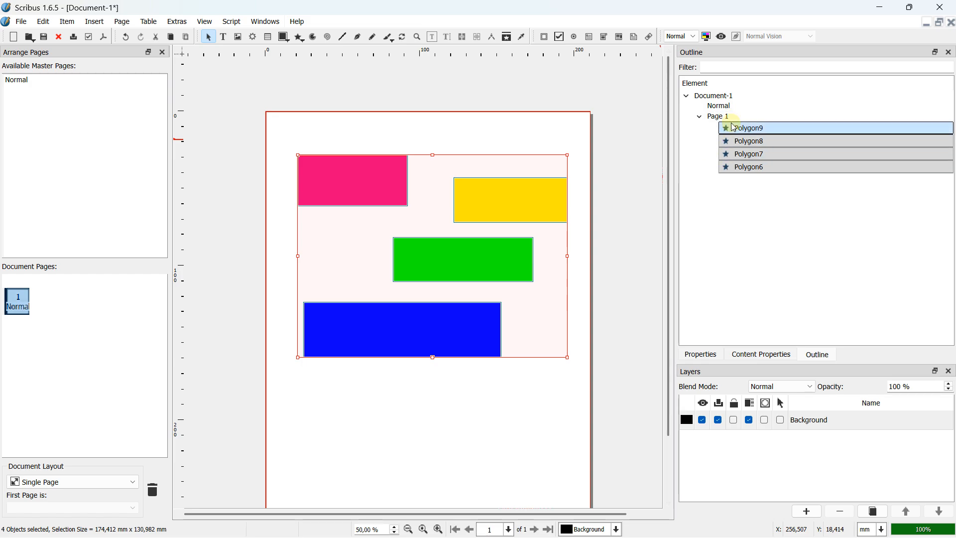
left_click(576, 182)
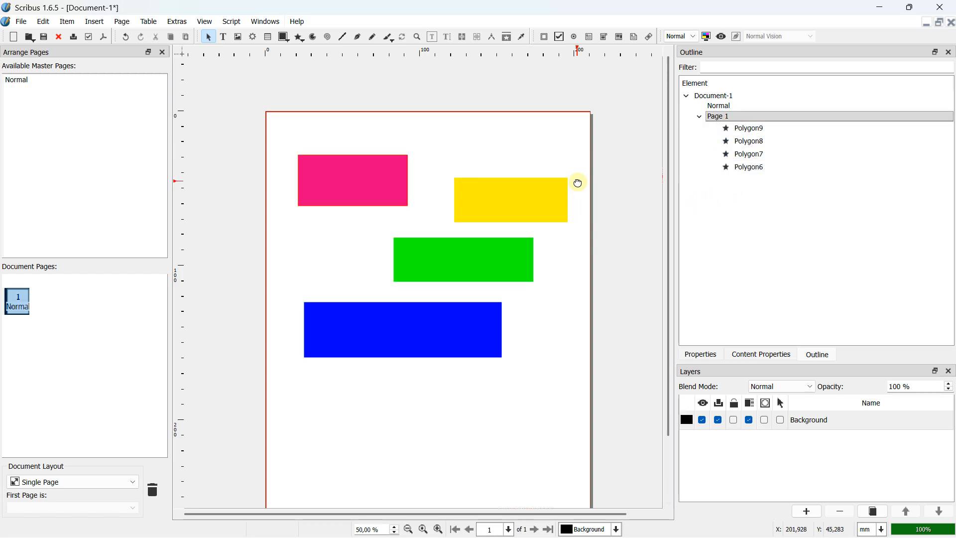
left_click_drag(523, 199, 506, 176)
left_click_drag(377, 186, 365, 164)
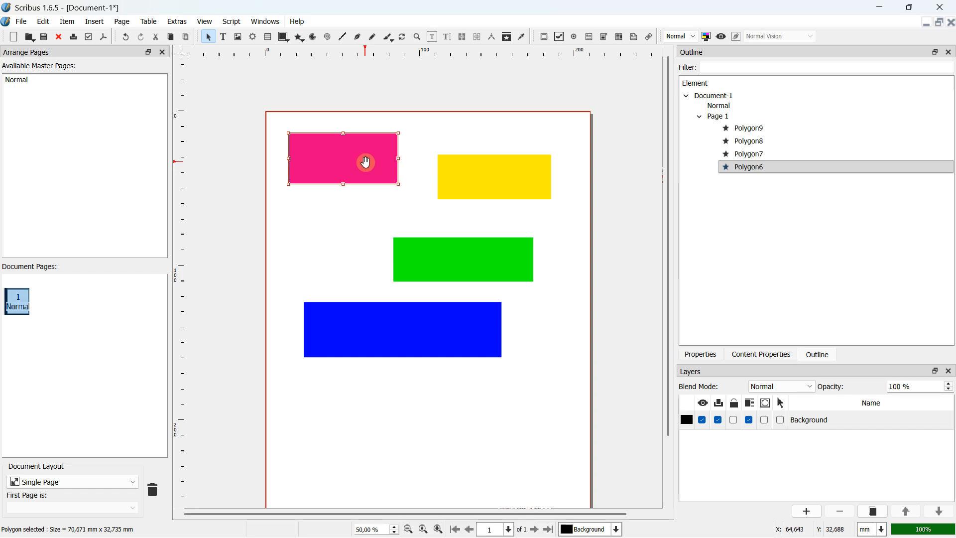
- Delete the yellow, green and blue rectangles from the page
left_click(476, 186)
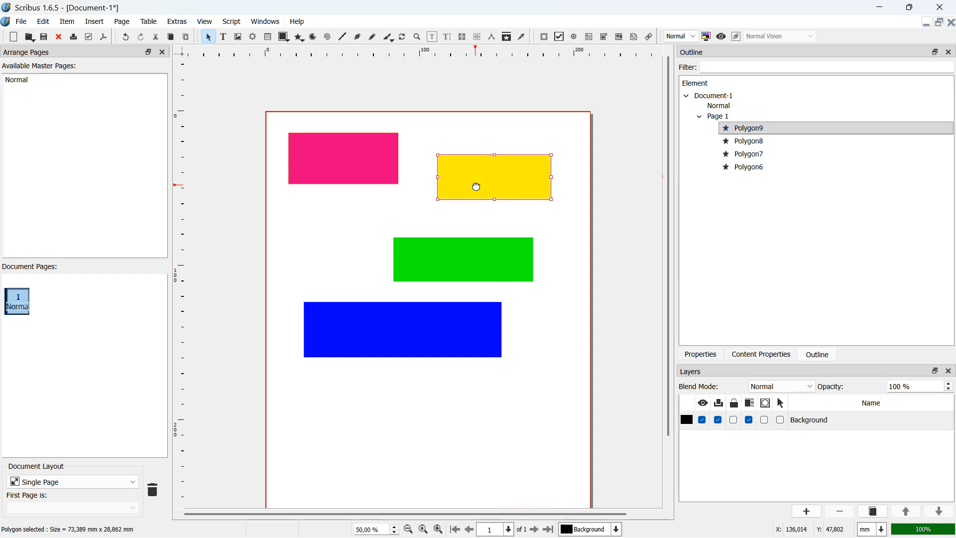
key("Delete")
left_click(470, 259)
key("Delete")
left_click(429, 324)
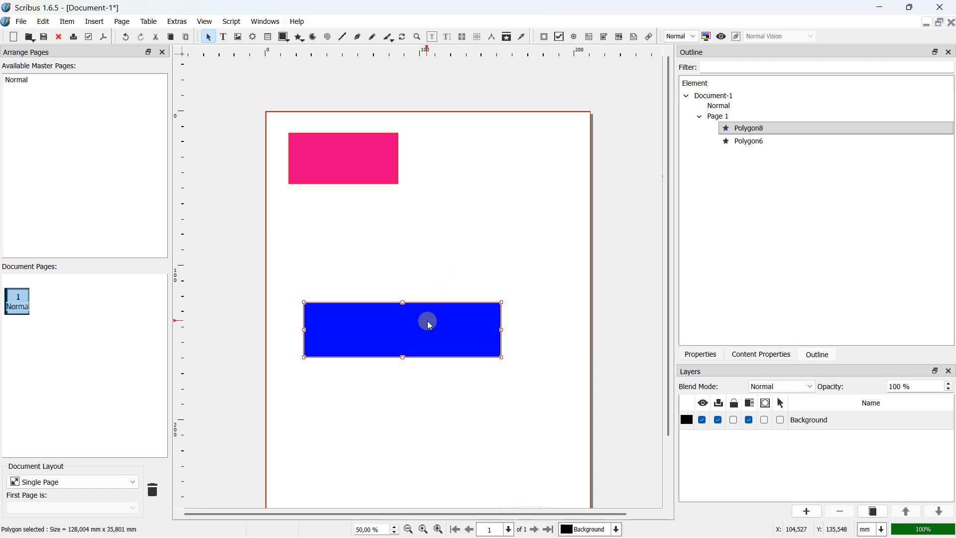
key("Delete")
- Widen the magenta rectangle to the right until it spans most of the page width
left_click(352, 154)
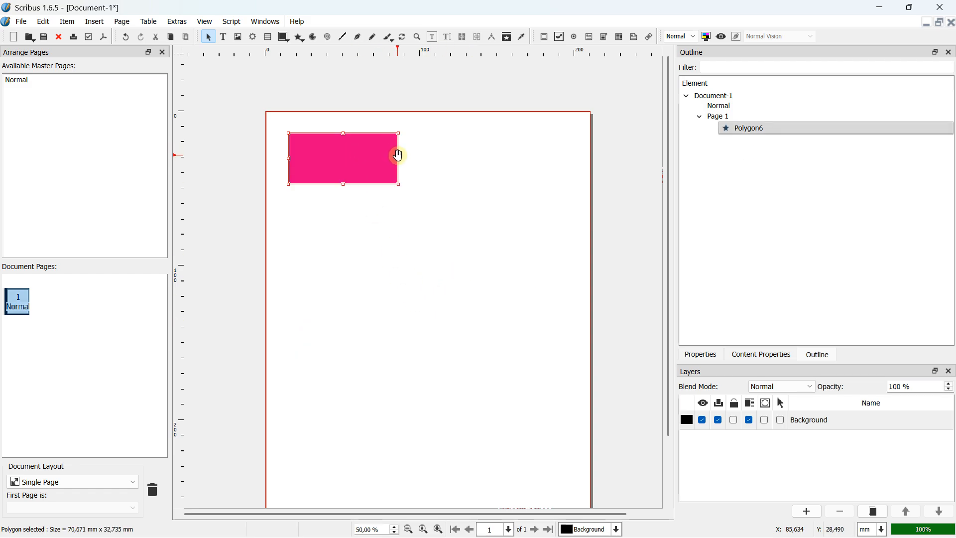
left_click_drag(399, 155, 550, 154)
left_click(416, 209)
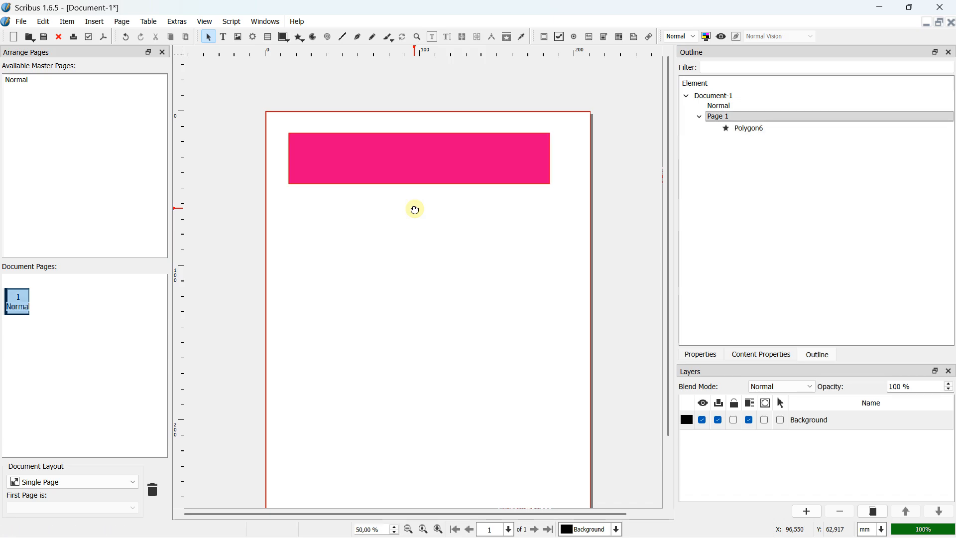
- Draw a circle about 15 mm across from the default shapes and place it in the middle of the magenta rectangle
left_click(288, 40)
mouse_move(321, 51)
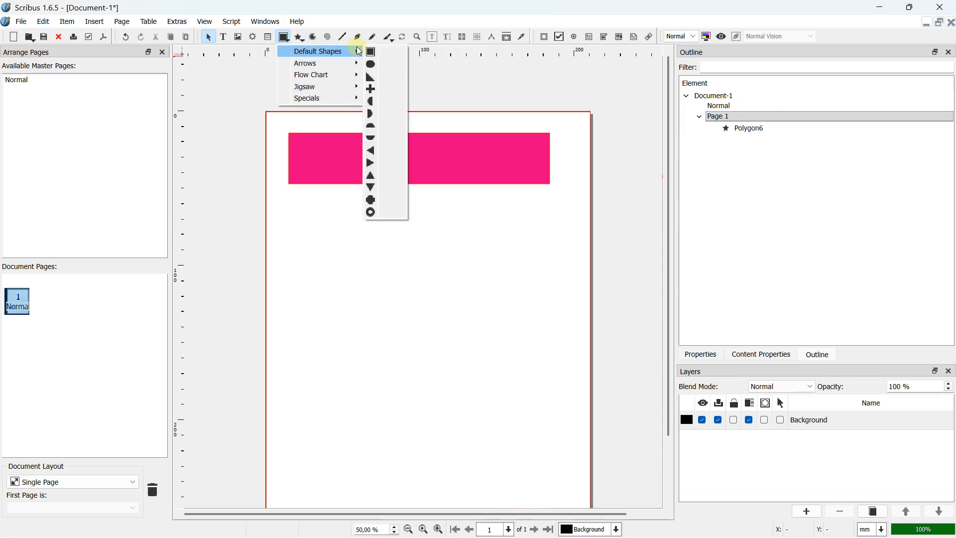
left_click(372, 63)
scroll(392, 146, "up", 1)
mouse_move(415, 156)
left_mouse_down()
mouse_move(463, 203)
mouse_move(443, 167)
left_mouse_up()
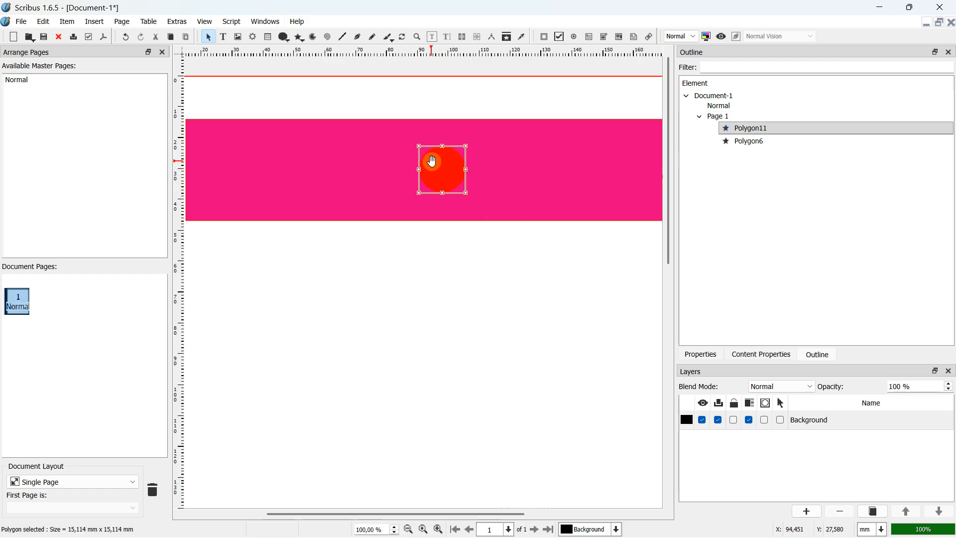
scroll(451, 165, "down", 1)
- Select the circle (Polygon11) through the Outline, fill it with White and show the Outline again
left_click(741, 131)
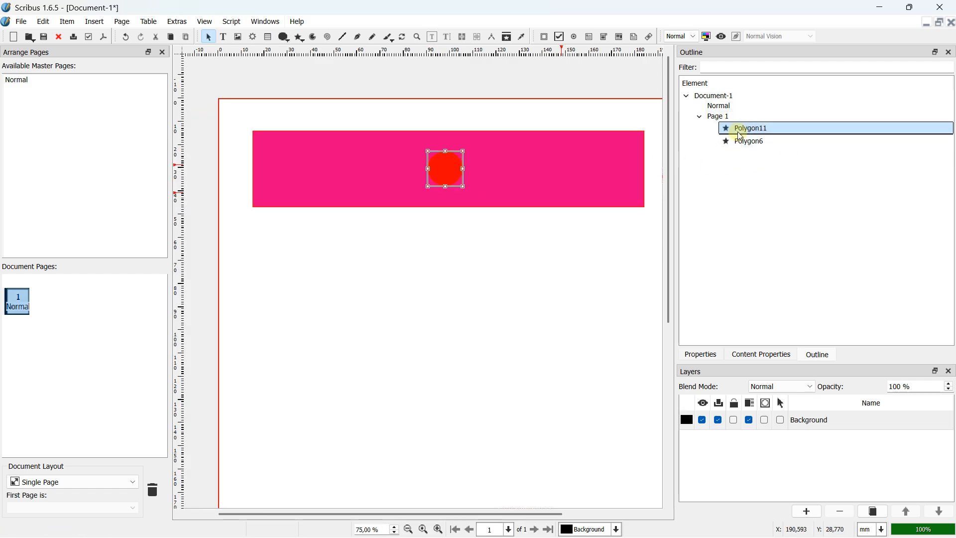
mouse_move(740, 134)
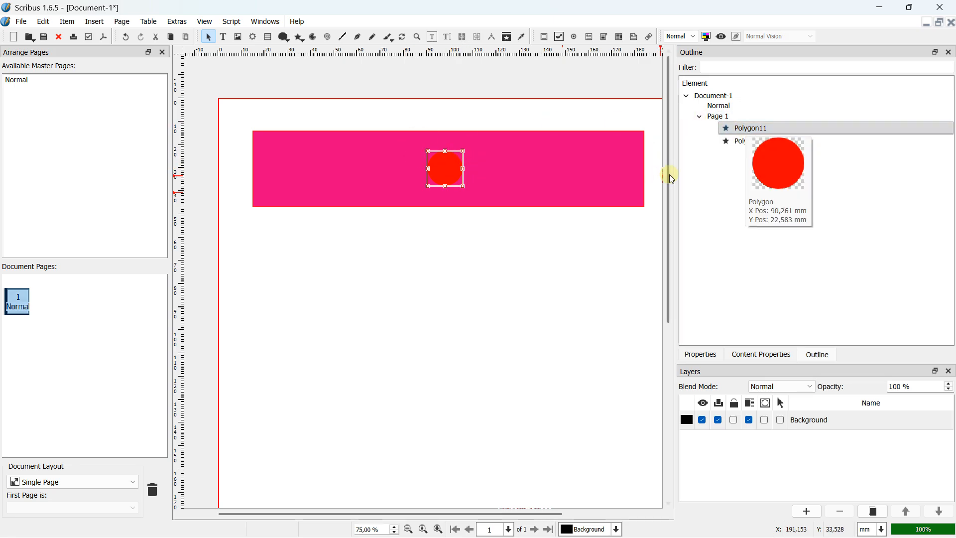
left_click(706, 355)
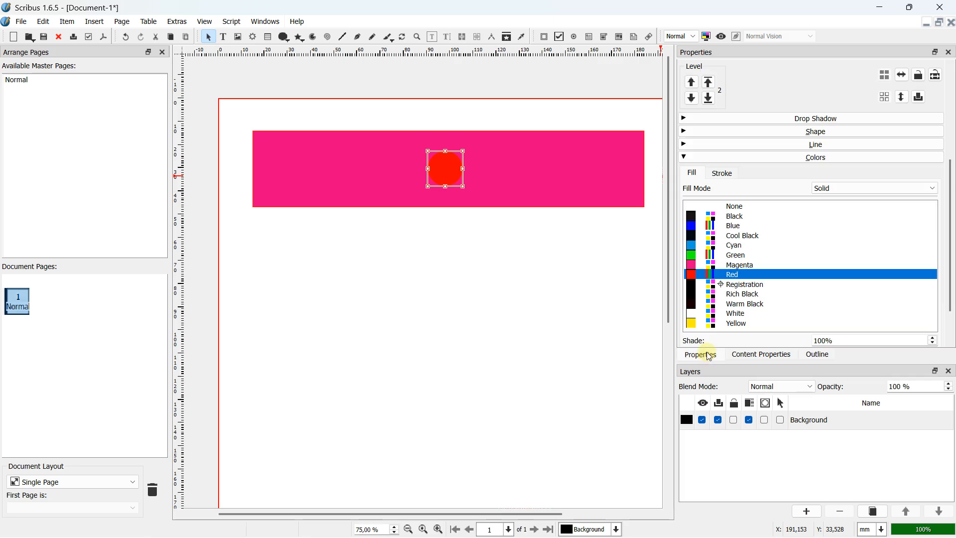
left_click(734, 313)
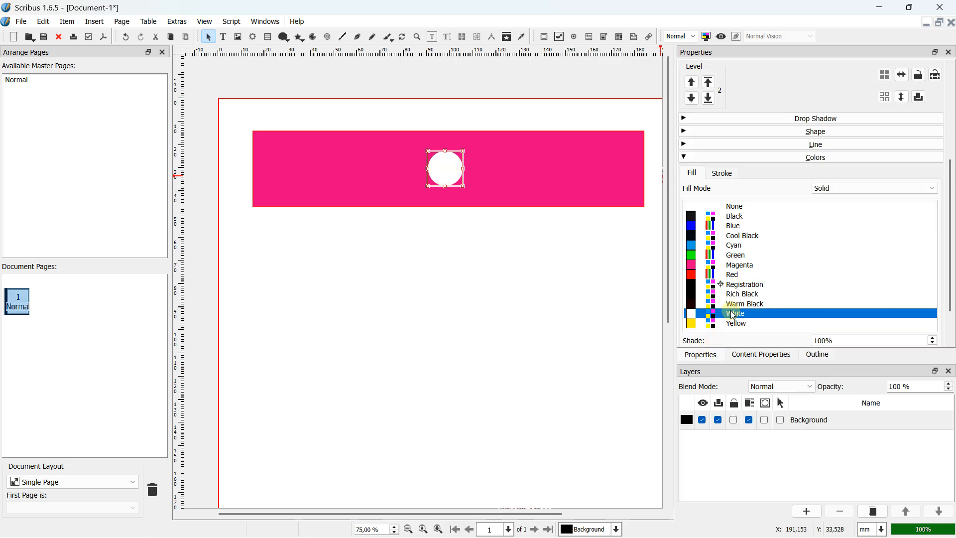
scroll(482, 175, "right", 2)
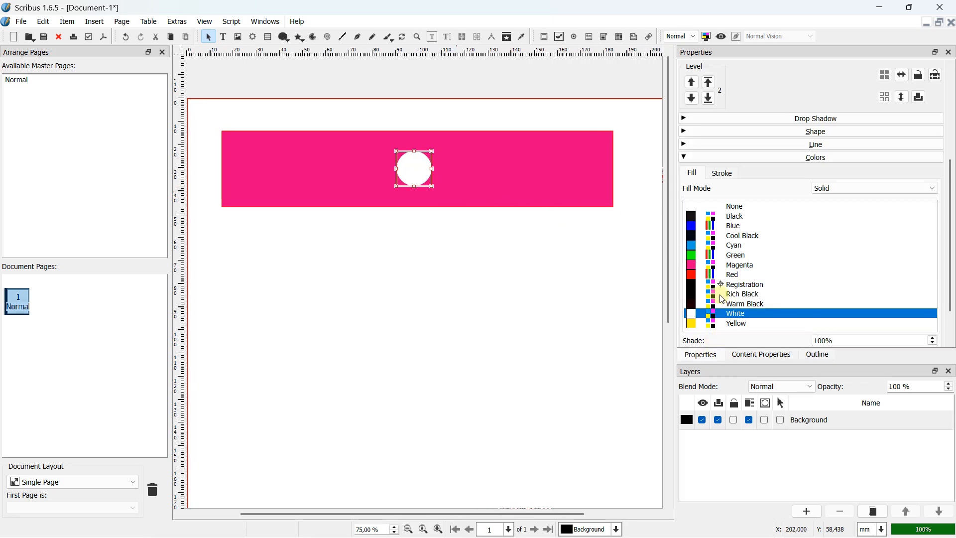
left_click(819, 355)
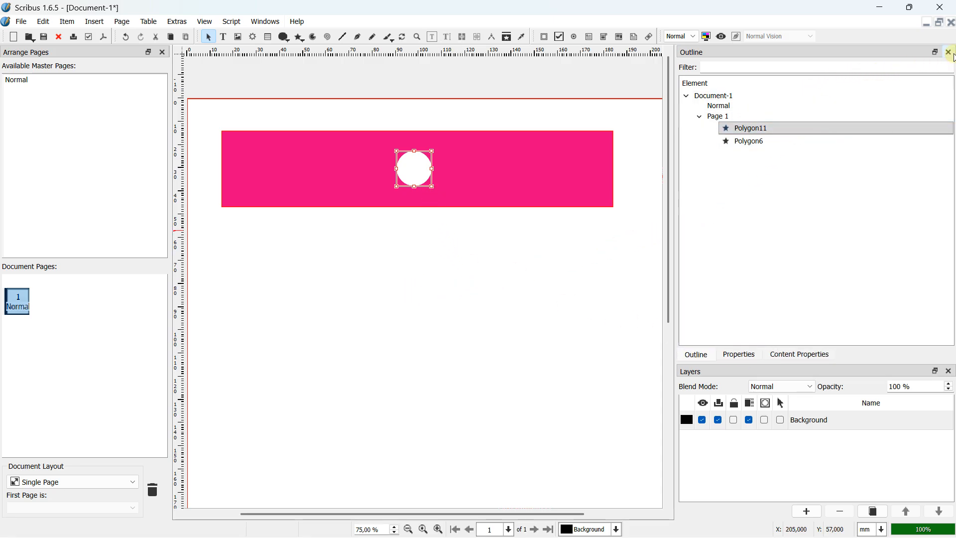
- Close the Outline, shift the white circle slightly, and spread five duplicates of it into a row across the magenta rectangle
left_click(949, 52)
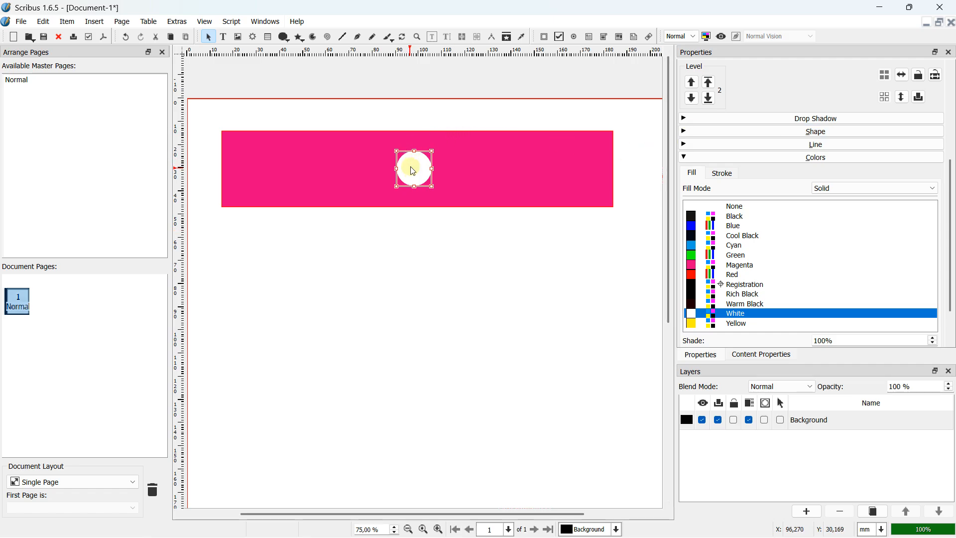
left_click_drag(410, 167, 423, 166)
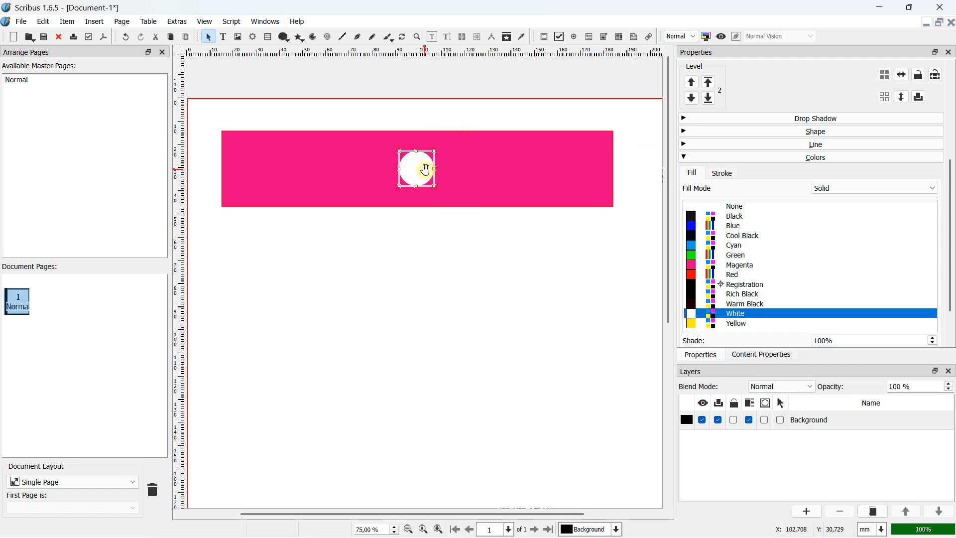
key("ctrl+d")
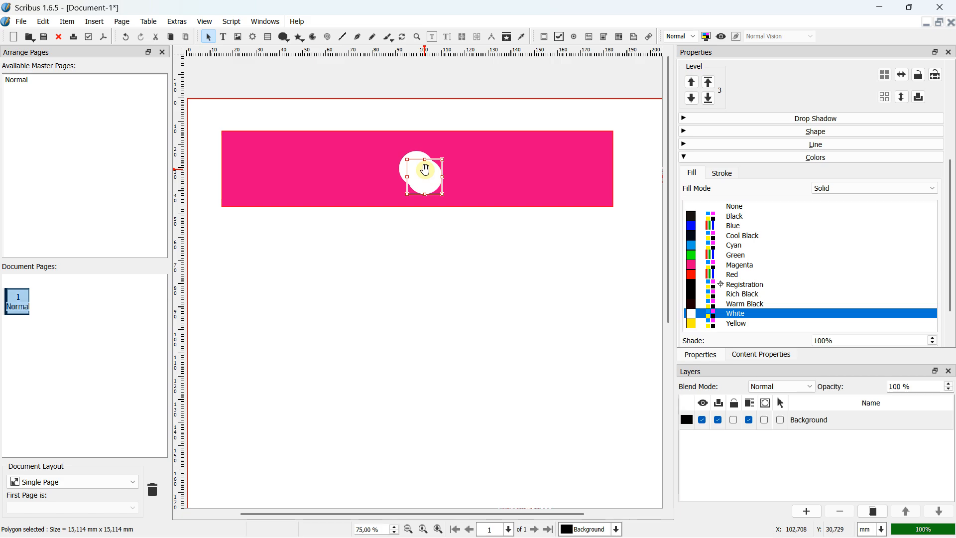
left_click_drag(426, 169, 587, 146)
key("ctrl+d")
key("ctrl+d")
key("ctrl+d")
key("ctrl+d")
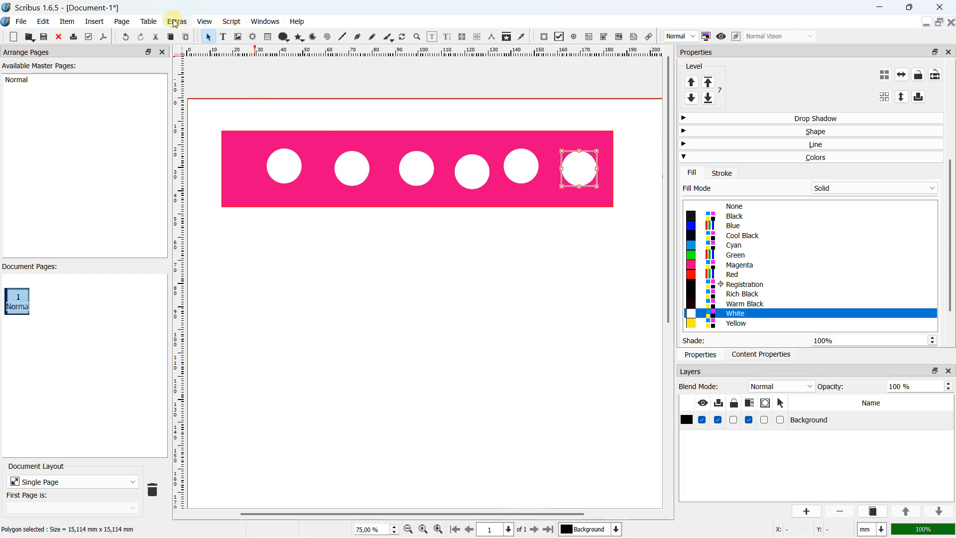
- Show the Align and Distribute options
left_click(258, 24)
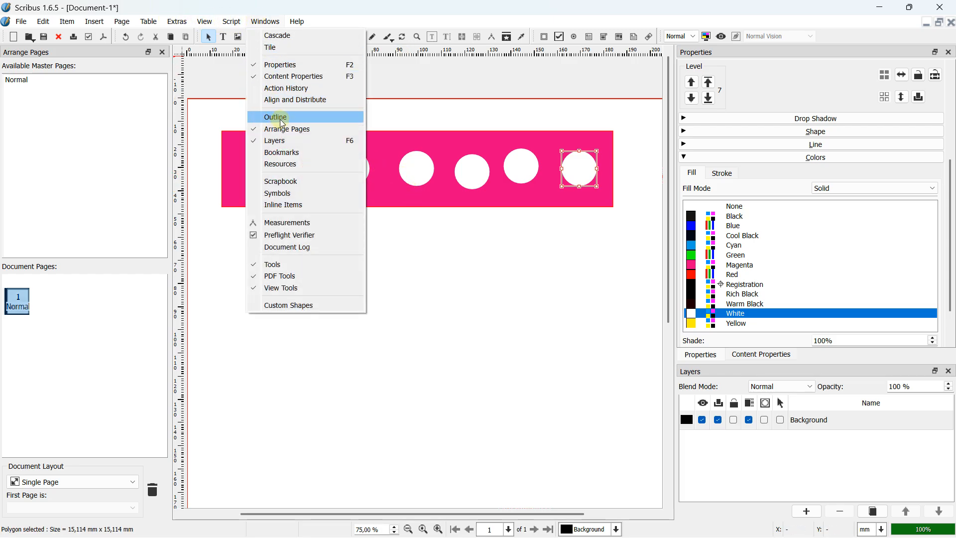
left_click(295, 100)
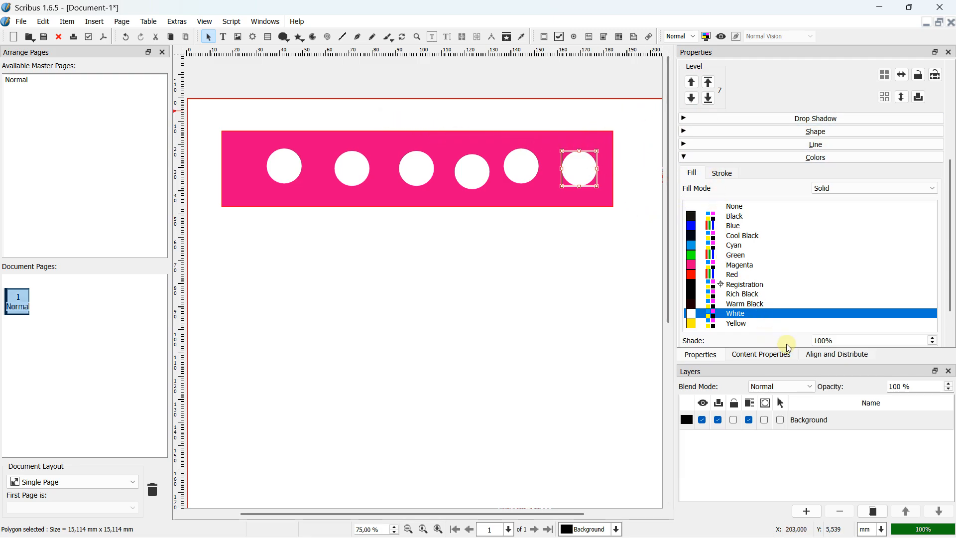
left_click(820, 355)
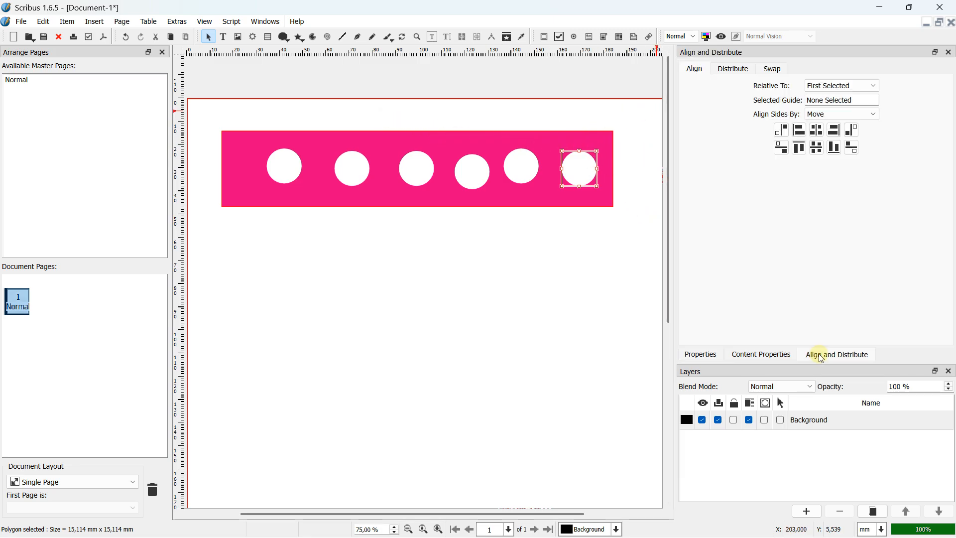
- Select all six circles starting with the rightmost and centre them on one horizontal axis, relative to First Selected
left_click(551, 253)
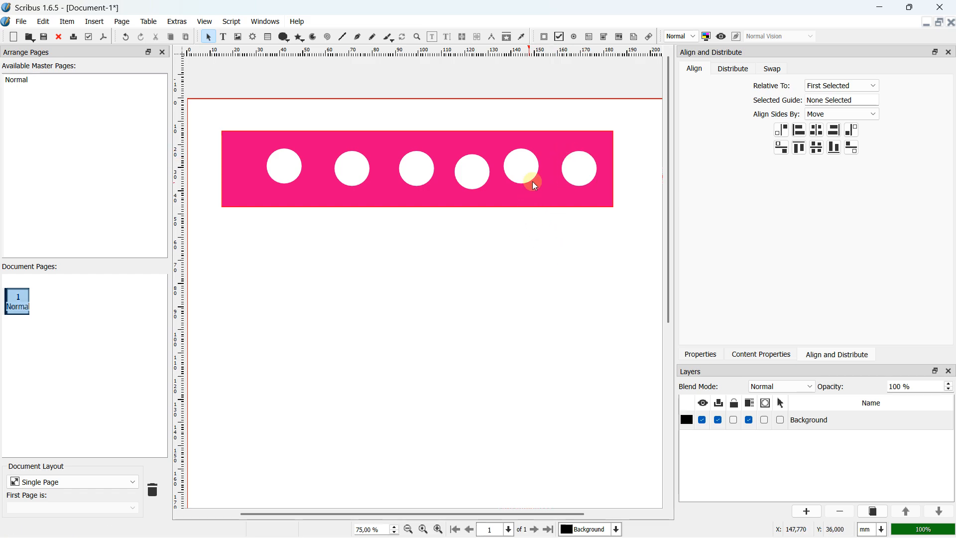
left_click(571, 172)
left_click(528, 167, "shift")
left_click(482, 167, "shift")
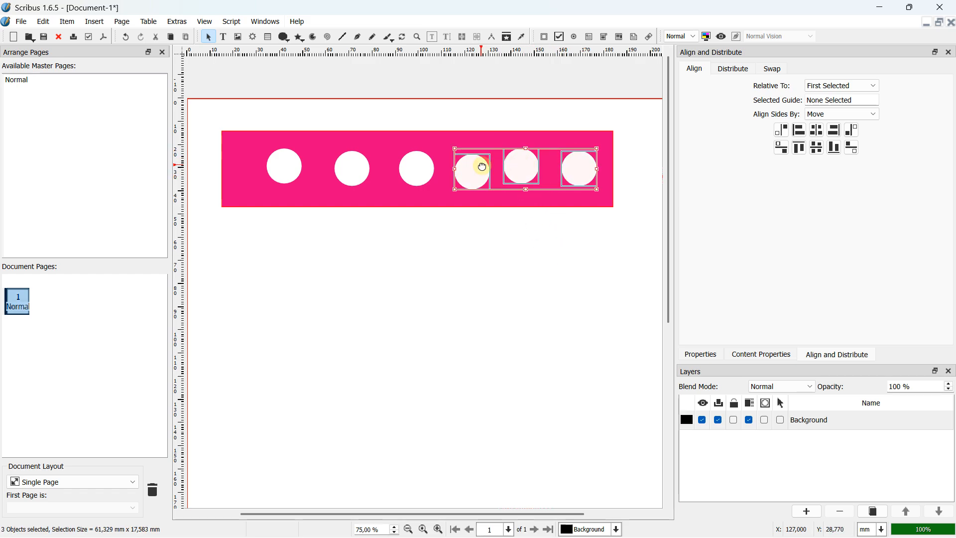
left_click(403, 164, "shift")
left_click(351, 163, "shift")
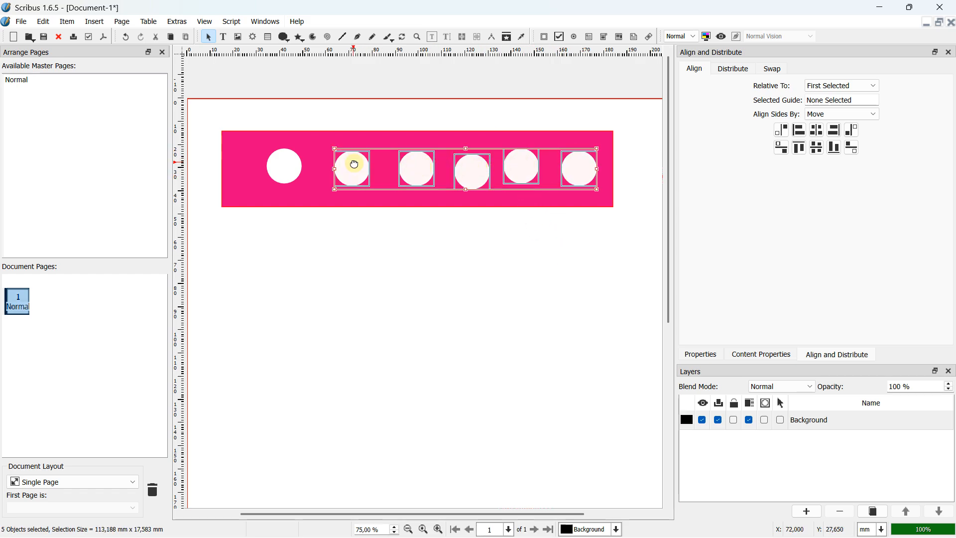
left_click(293, 171, "shift")
left_click(846, 85)
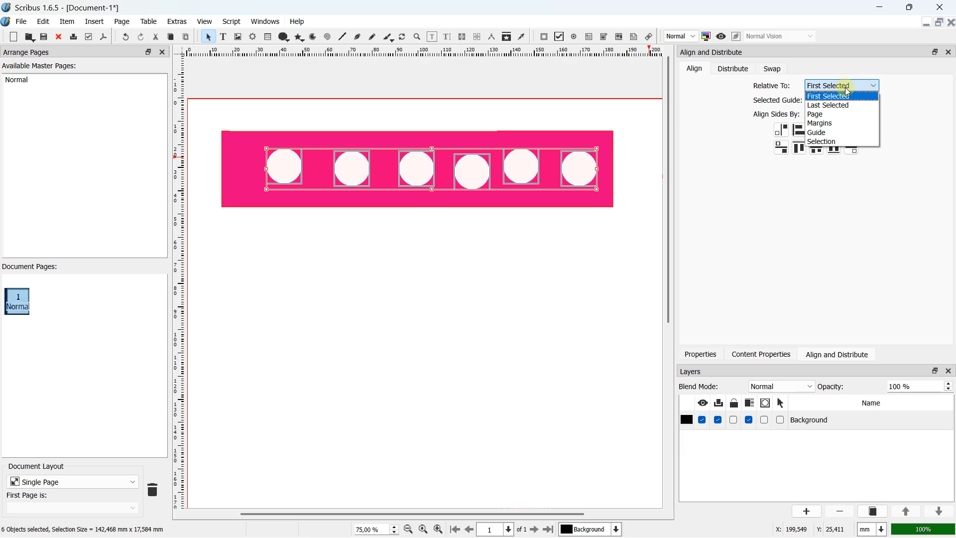
left_click(845, 96)
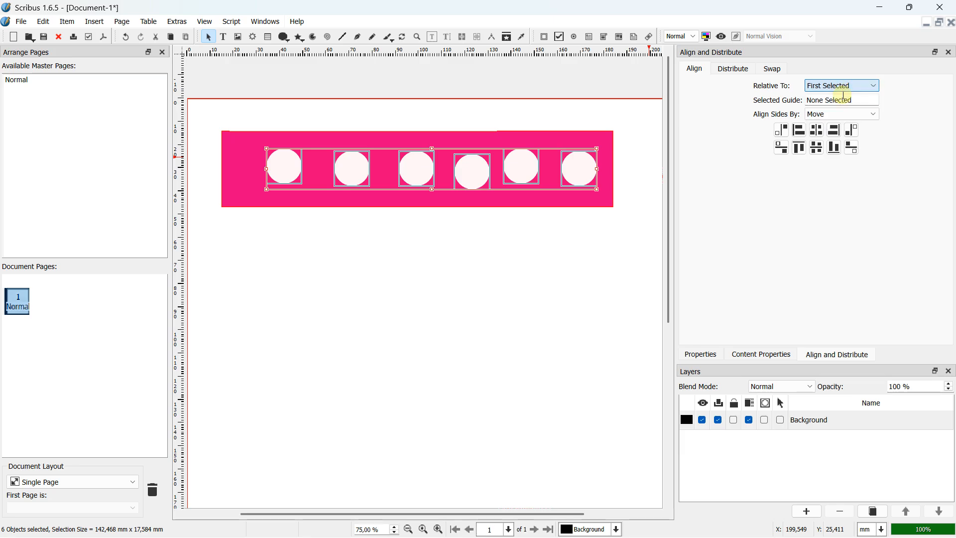
left_click(817, 147)
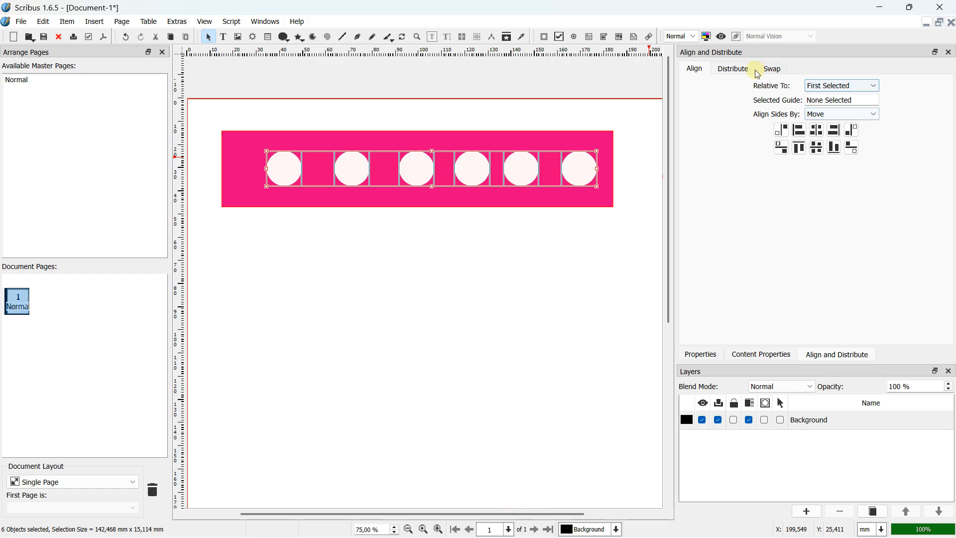
- Distribute the six circles horizontally with equal spacing between their centres and deselect them
left_click(736, 70)
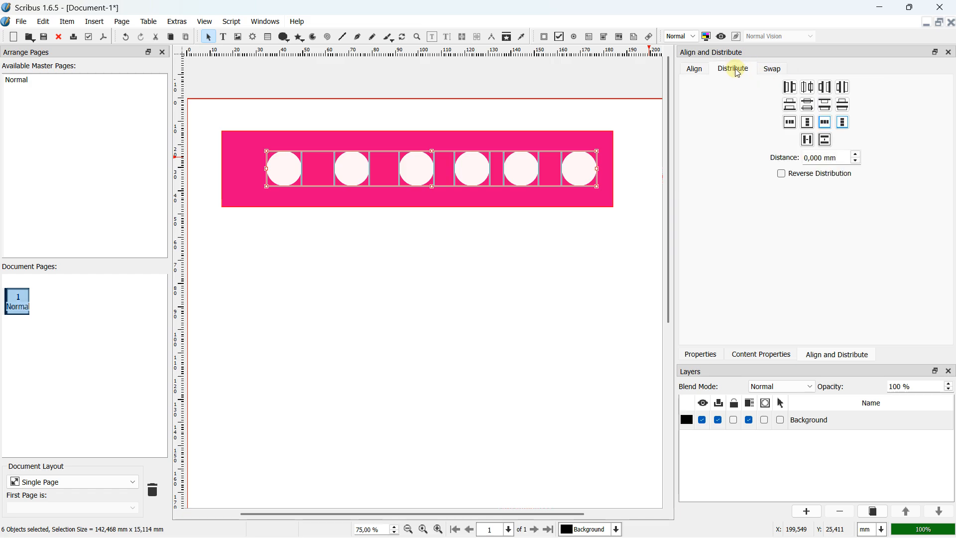
left_click(812, 92)
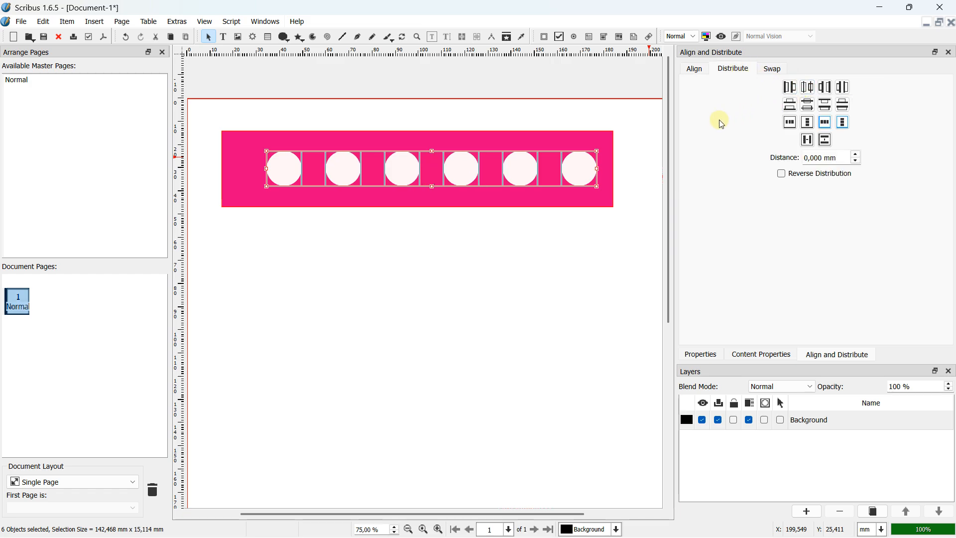
left_click(502, 230)
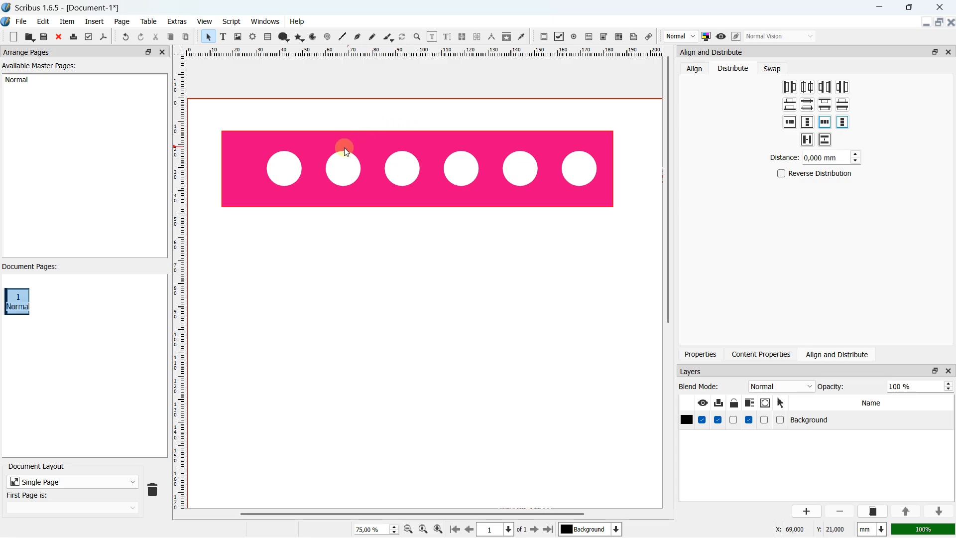
left_click(288, 170)
left_click(338, 168, "shift")
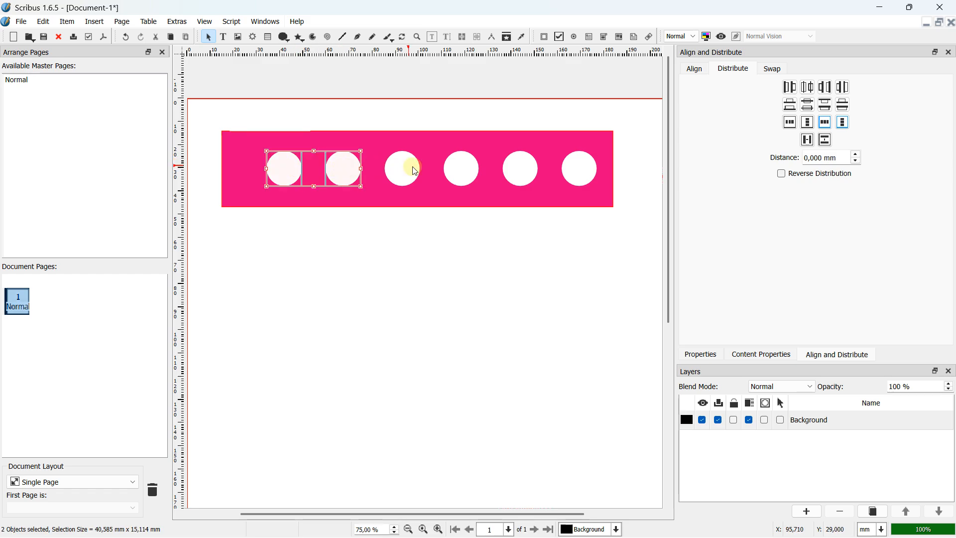
left_click(412, 167, "shift")
left_click(480, 167, "shift")
left_click(379, 191)
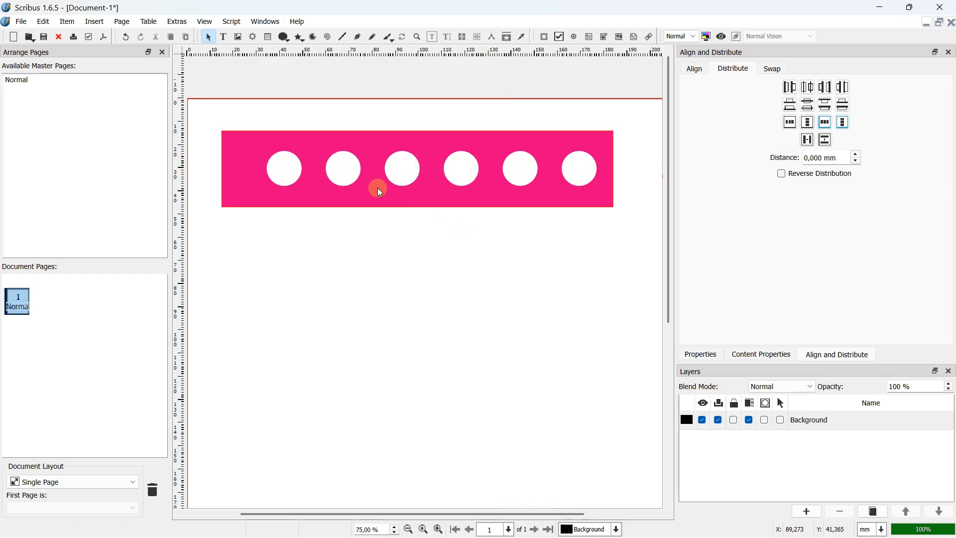
- Select all six white circles and combine them into one group
left_click(298, 169)
left_click(335, 168, "shift")
left_click(403, 167, "shift")
left_click(465, 169, "shift")
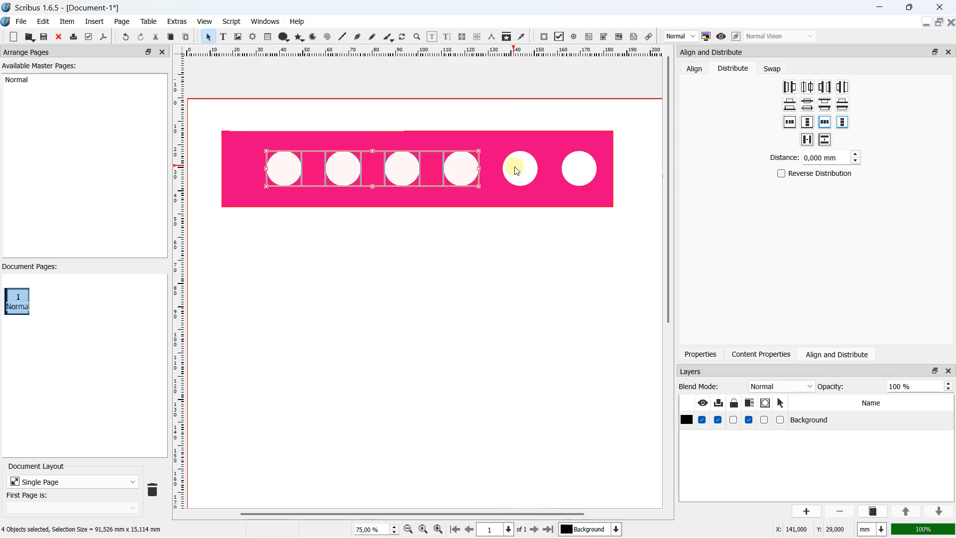
left_click(518, 171, "shift")
left_click(581, 172, "shift")
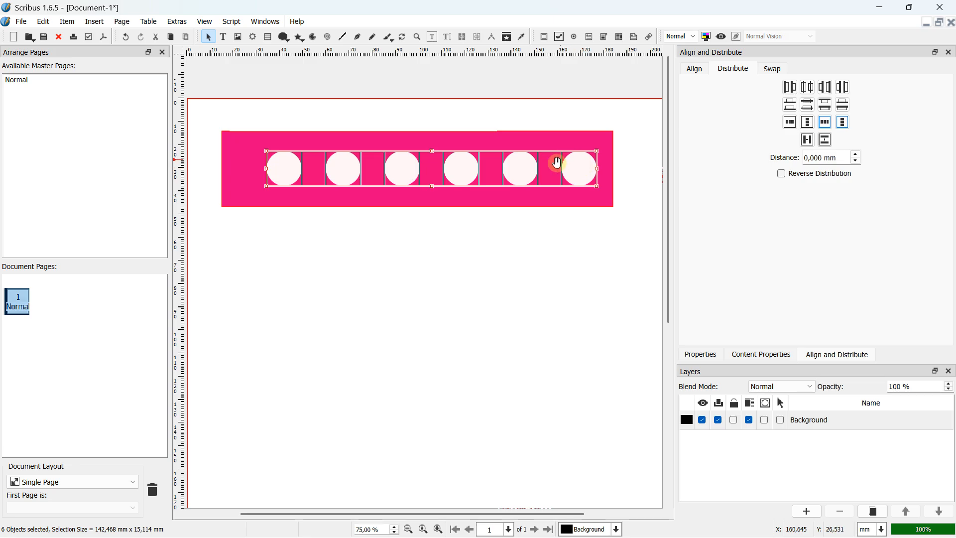
right_click(586, 166)
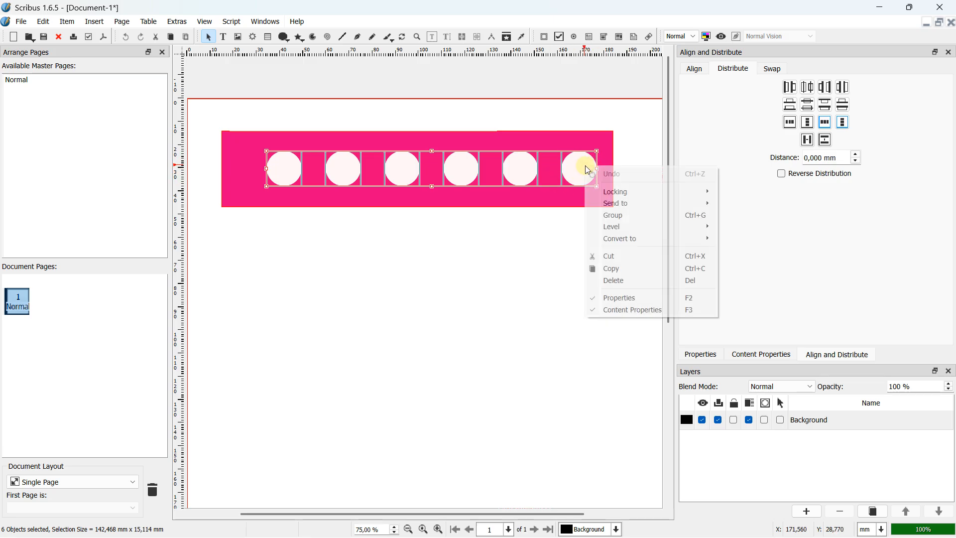
left_click(609, 216)
- Move the circle group to the middle of the magenta rectangle and centre-align both objects horizontally and vertically, relative to First Selected
mouse_move(516, 167)
left_mouse_down()
mouse_move(465, 165)
mouse_move(502, 168)
left_mouse_up()
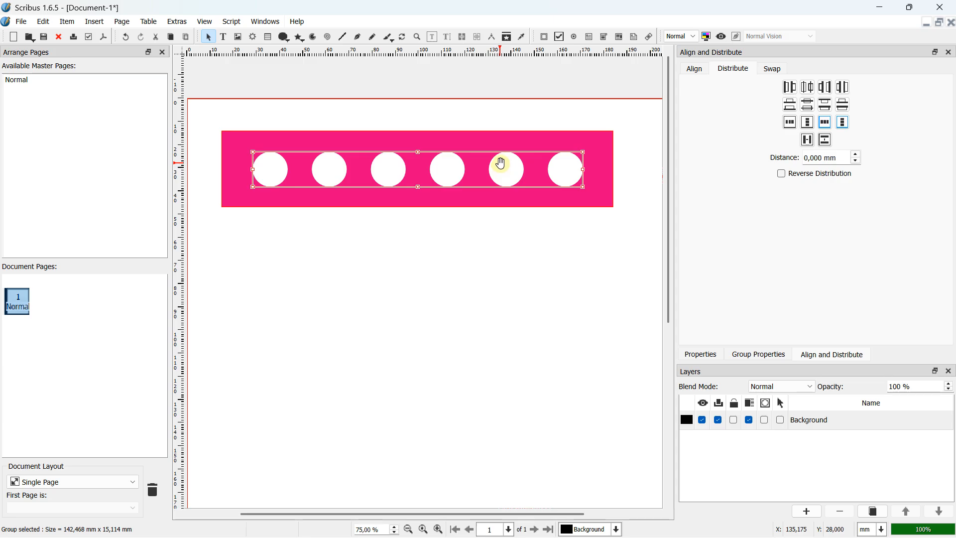
left_click(510, 142, "shift")
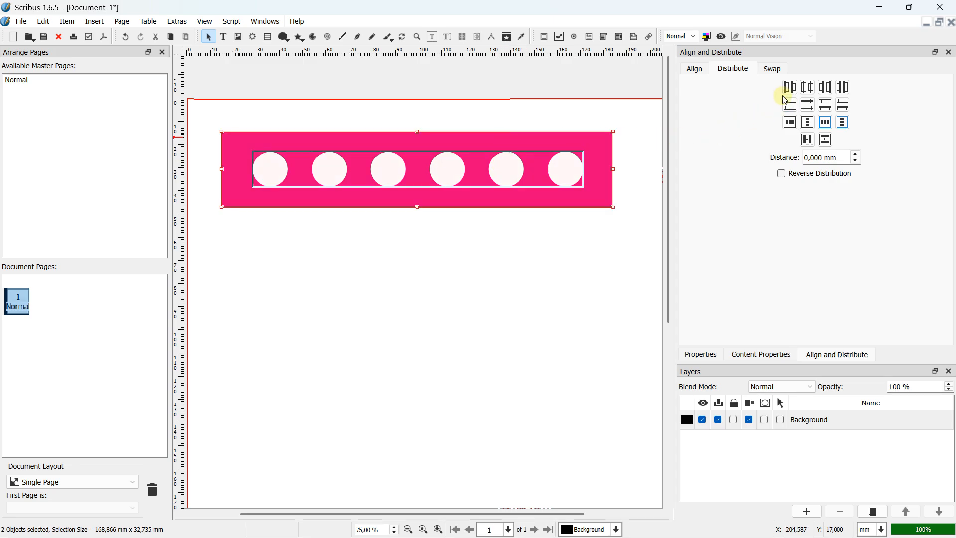
left_click(697, 70)
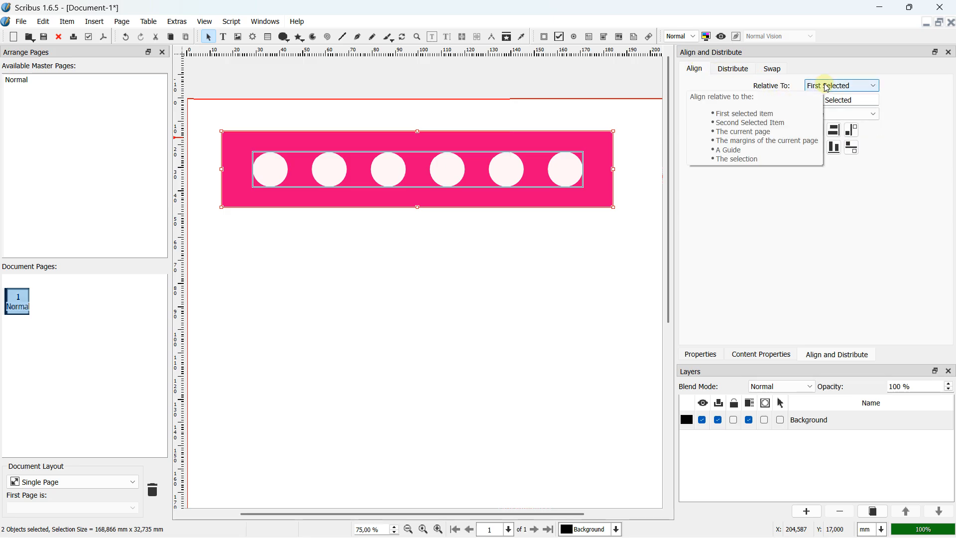
left_click(816, 132)
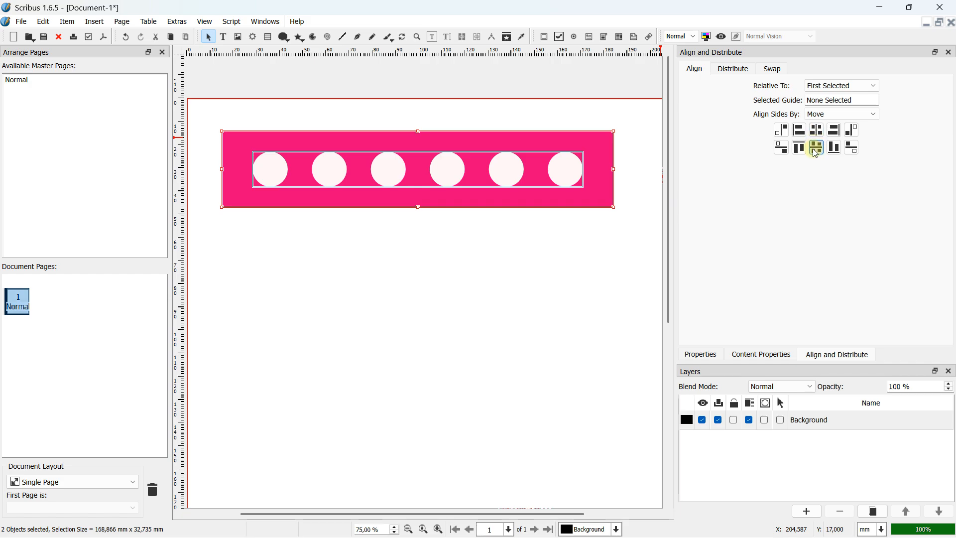
left_click(816, 148)
left_click(446, 230)
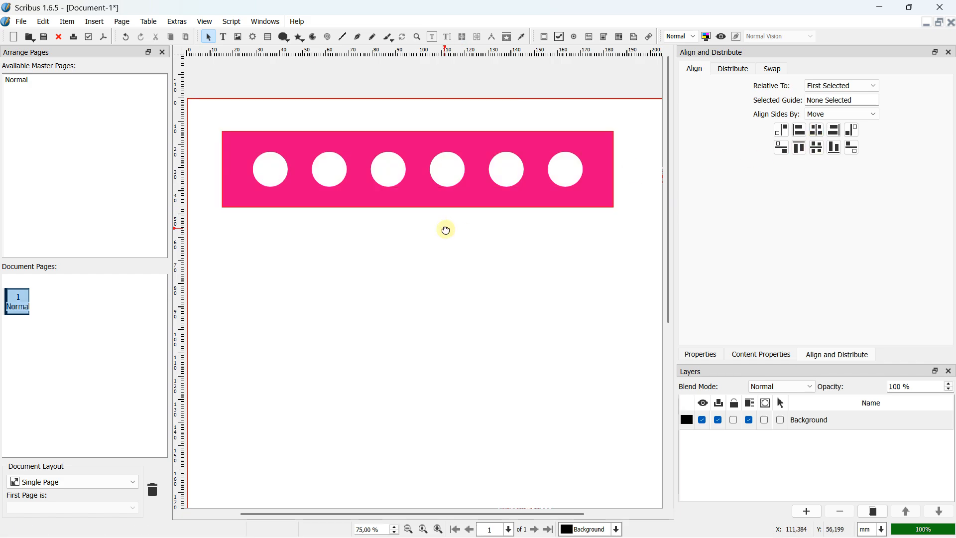
- Select the magenta rectangle together with the circle group and combine them into one group
scroll(446, 230, "down", 1)
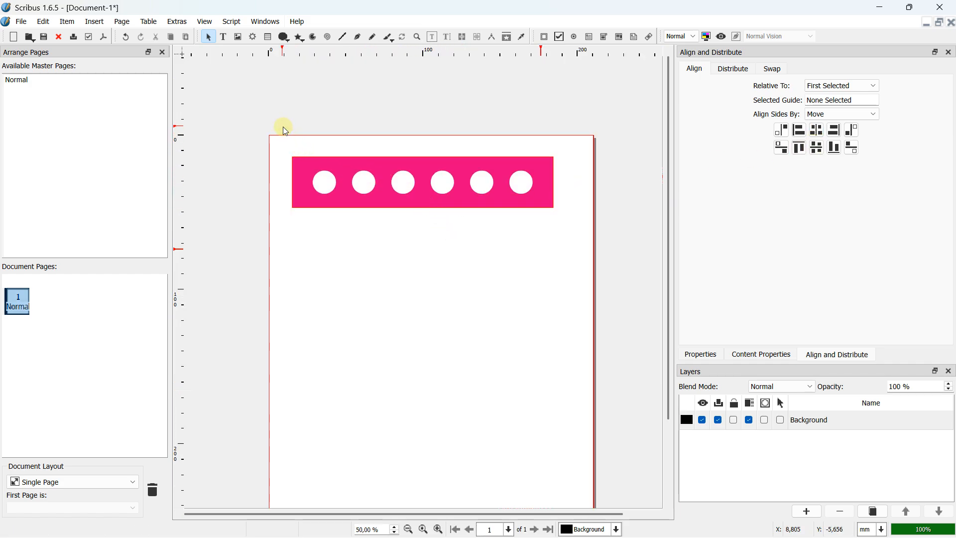
left_click_drag(283, 127, 582, 253)
right_click(506, 174)
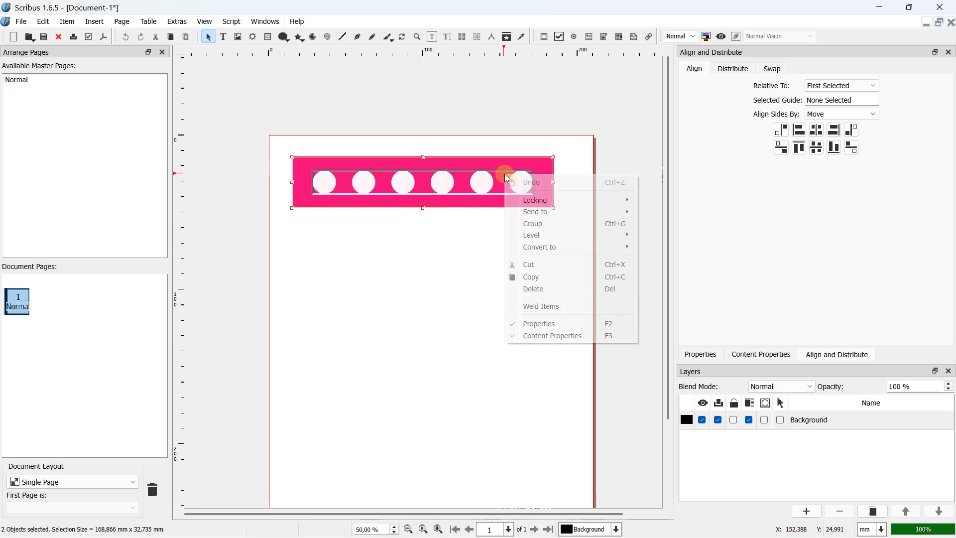
left_click(534, 222)
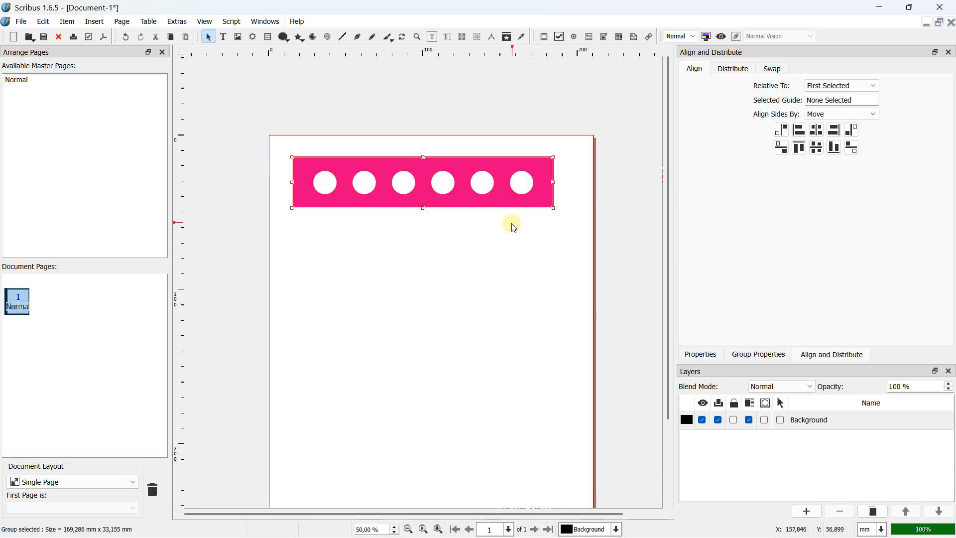
- Move the combined rectangle and circles a little as one object and delete the whole group from the page
left_click(441, 235)
mouse_move(408, 186)
left_mouse_down()
mouse_move(429, 260)
mouse_move(423, 186)
mouse_move(374, 164)
mouse_move(377, 188)
mouse_move(409, 190)
left_mouse_up()
scroll(407, 189, "up", 1)
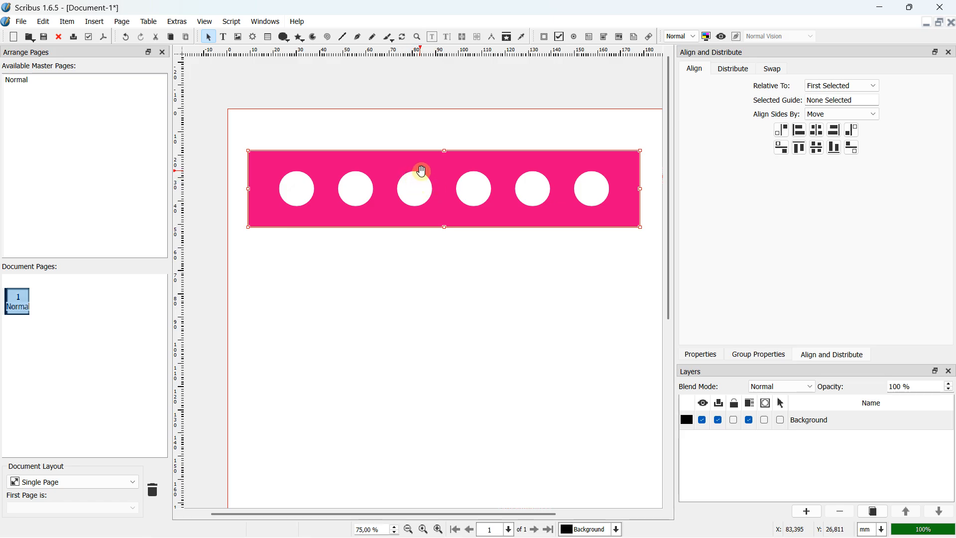
key("Delete")
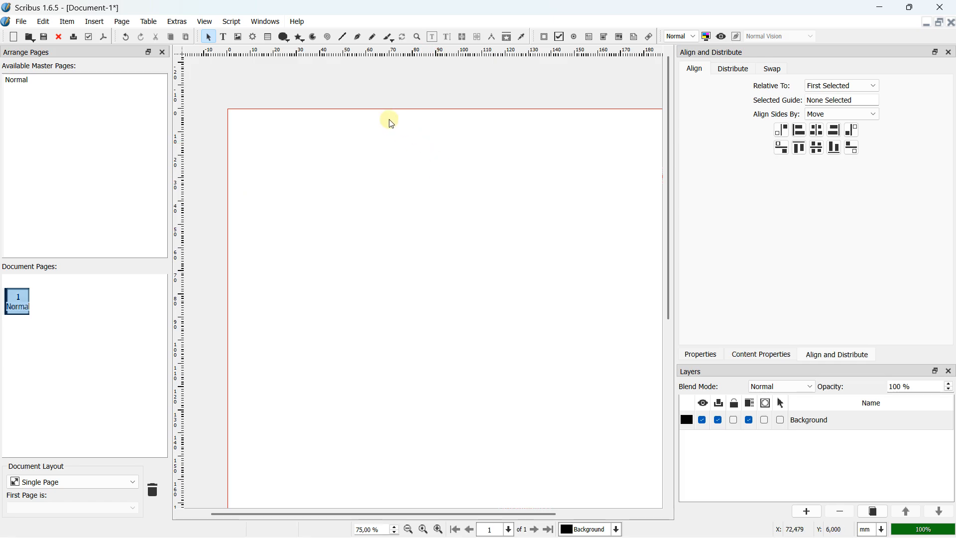
left_click(282, 37)
mouse_move(323, 52)
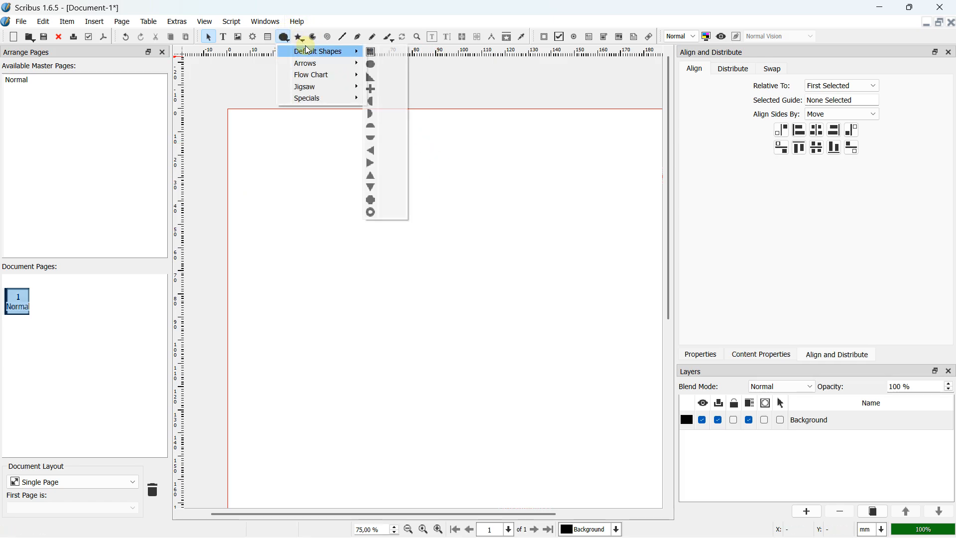
left_click(369, 53)
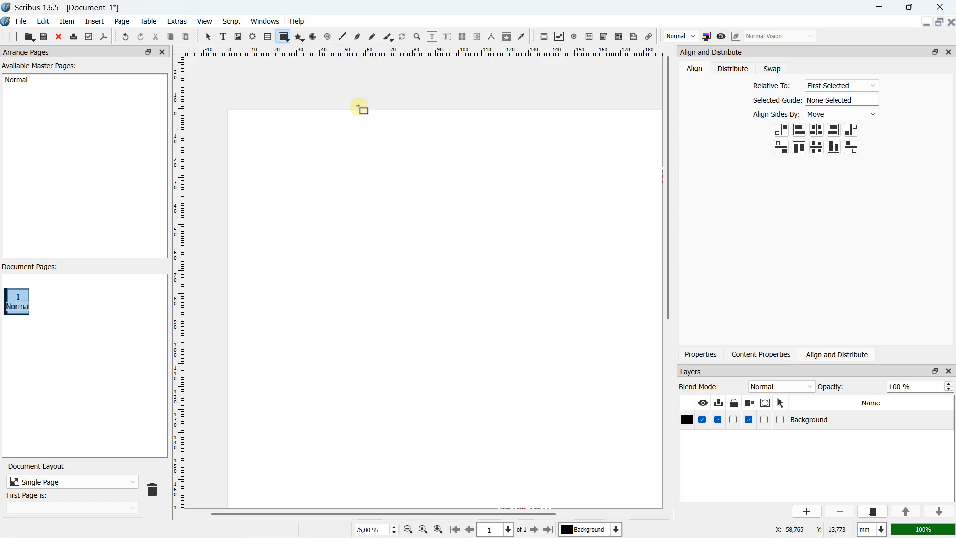
- Draw an ellipse about 97 mm wide and 59 mm high from the default shapes in the upper part of the page
left_click(286, 43)
mouse_move(306, 55)
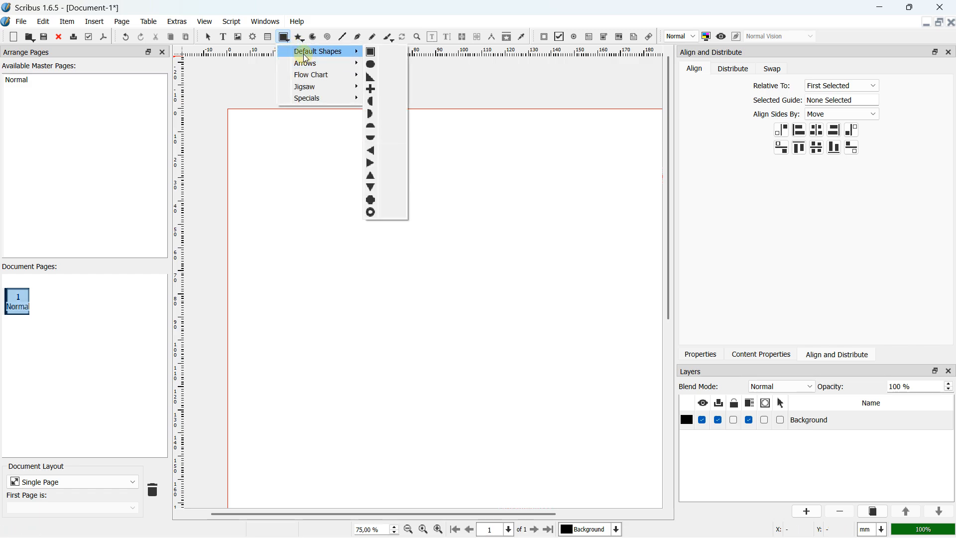
left_click(371, 65)
left_click_drag(309, 167, 535, 303)
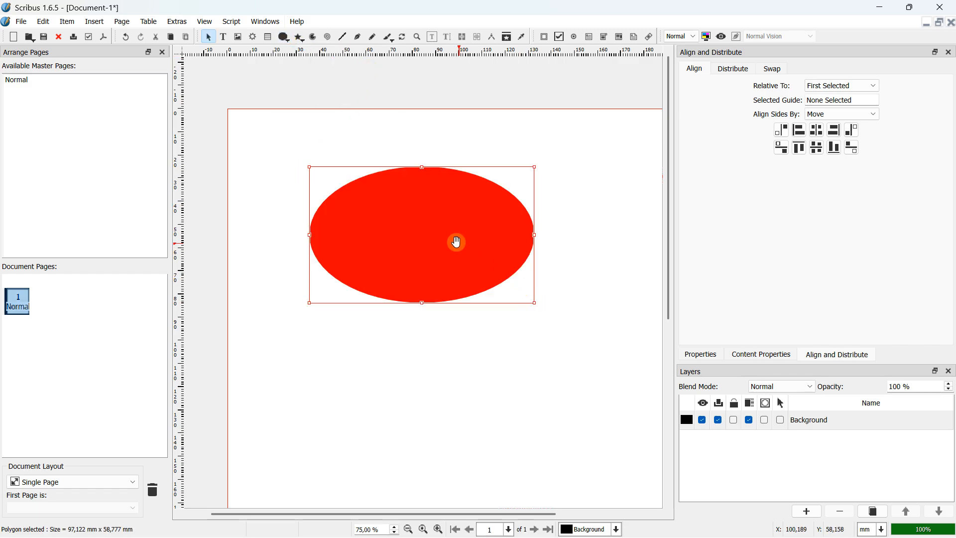
- Insert a text frame of about 35 by 35 mm over the red ellipse and enter the text CONTENT
left_click(557, 173)
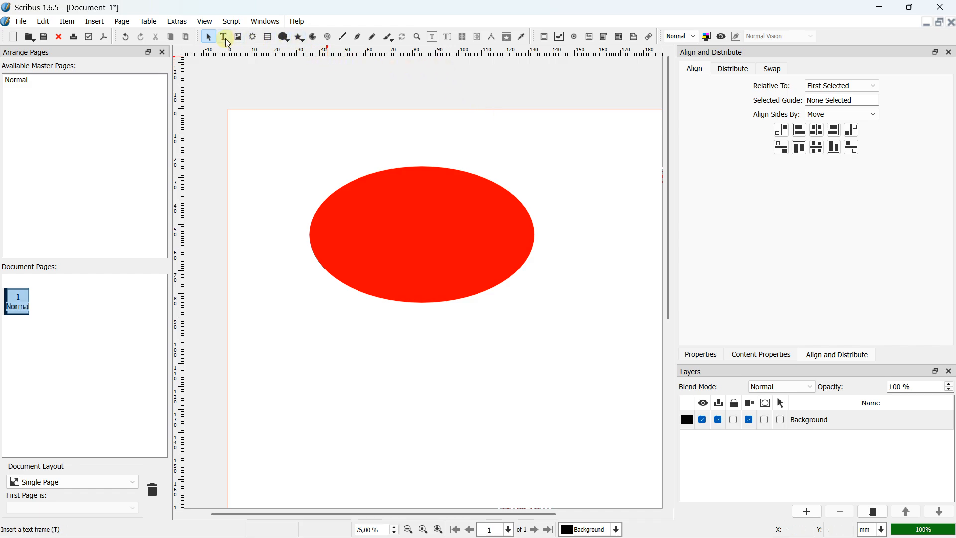
left_click(366, 230)
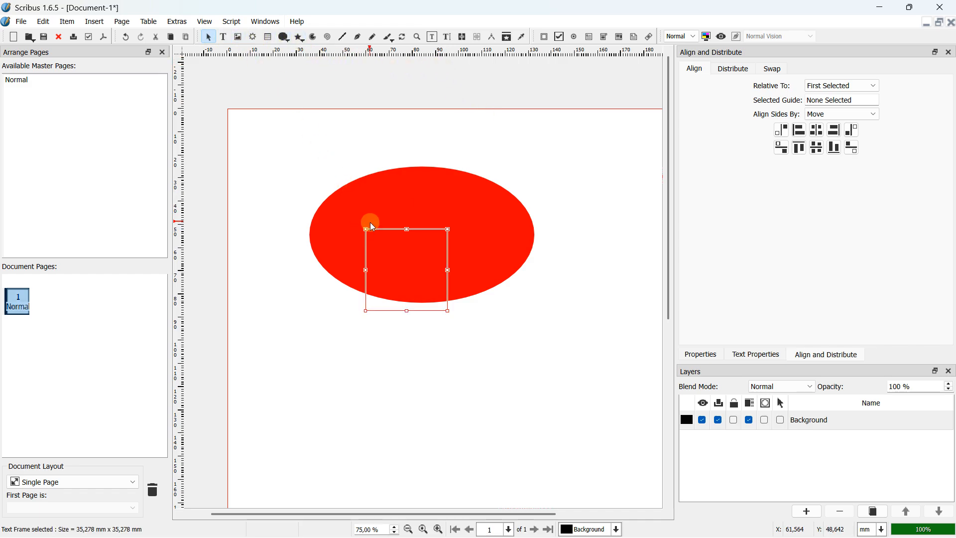
key("Caps_Lock")
type("e")
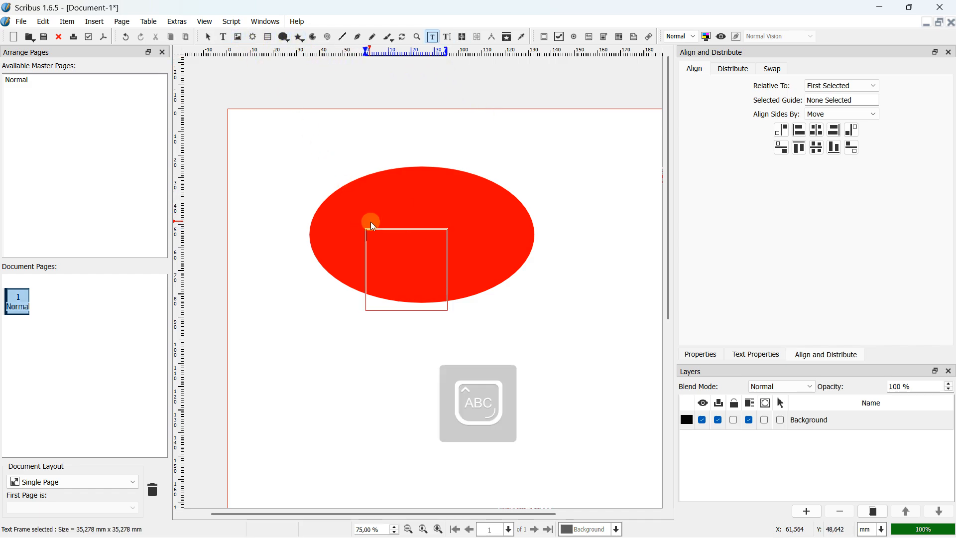
type("NT")
left_click_drag(381, 232, 368, 234)
type("CONTENT")
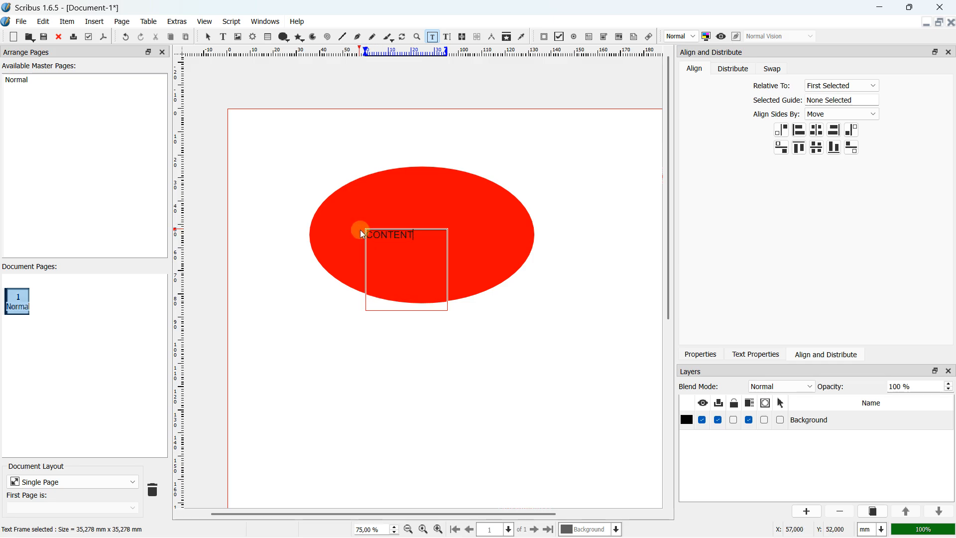
- Resize the text frame to about 74 mm wide and 22 mm high and place it in the middle of the ellipse
left_click(511, 313)
left_click(441, 294)
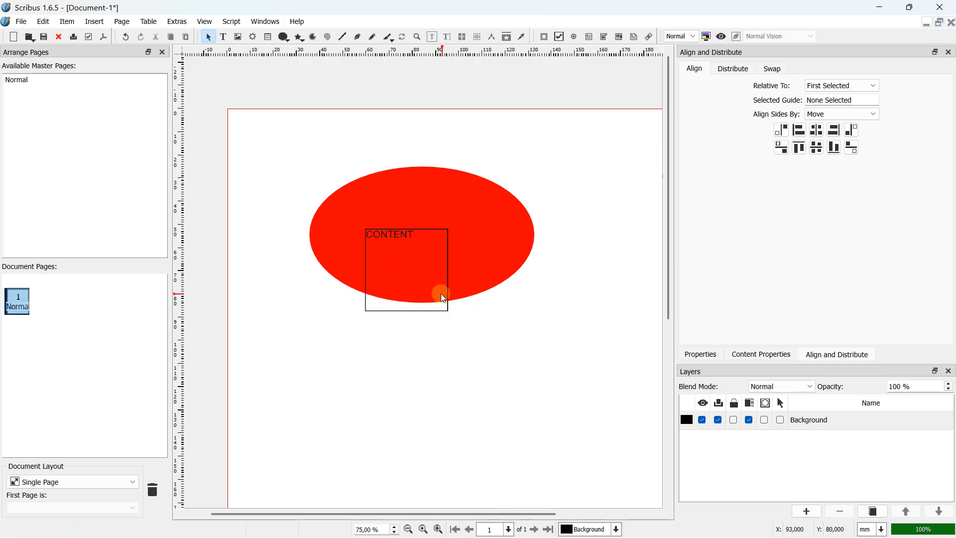
left_click_drag(450, 270, 536, 270)
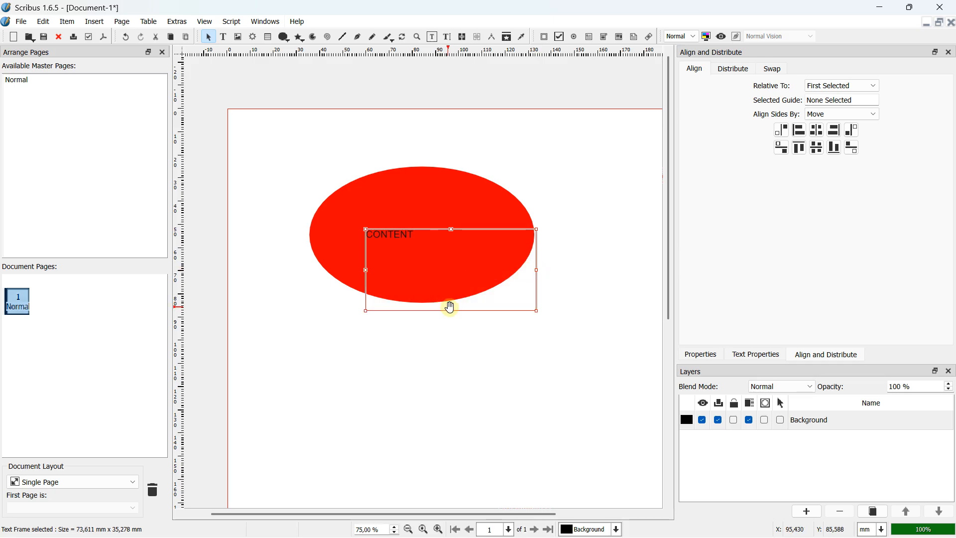
left_click_drag(450, 310, 412, 230)
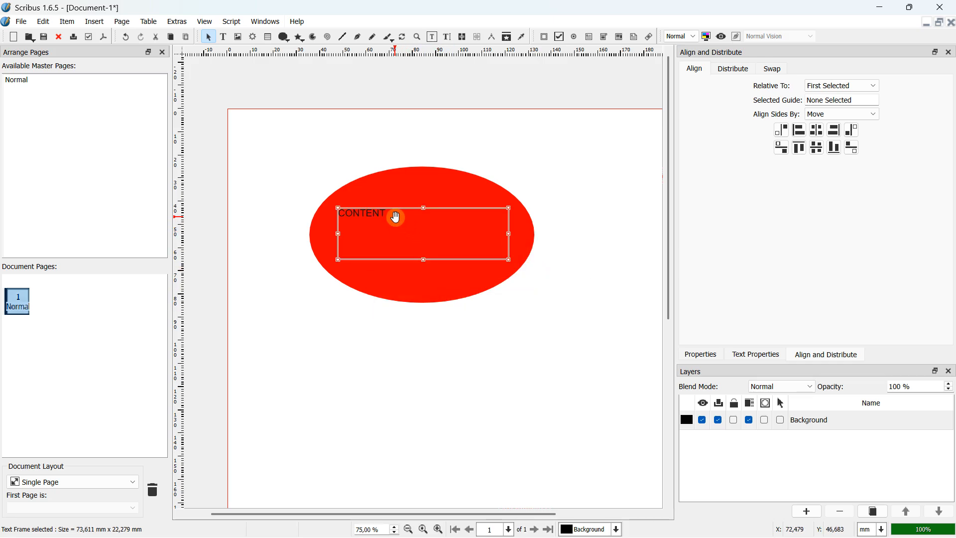
- Enter content editing in the text frame and display its Text Properties
double_click(396, 215)
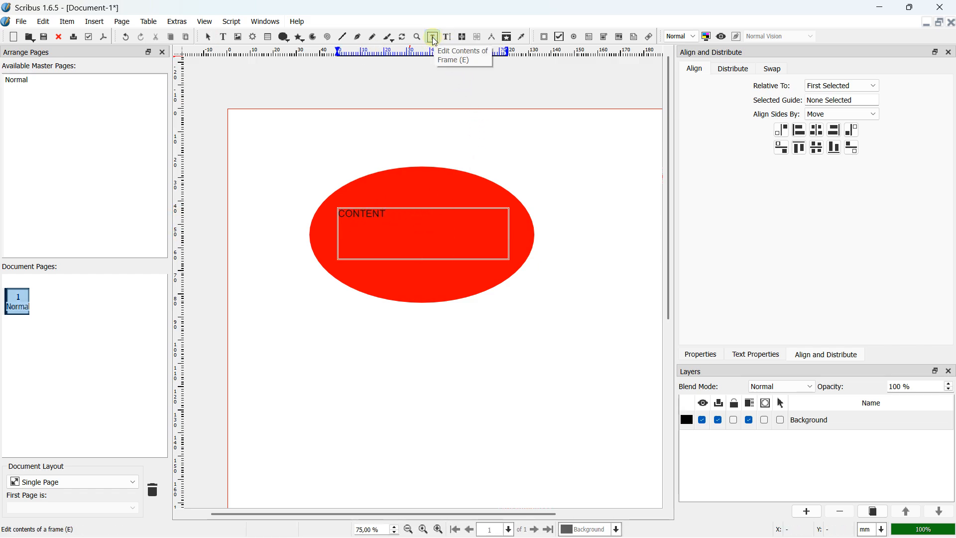
left_click(262, 21)
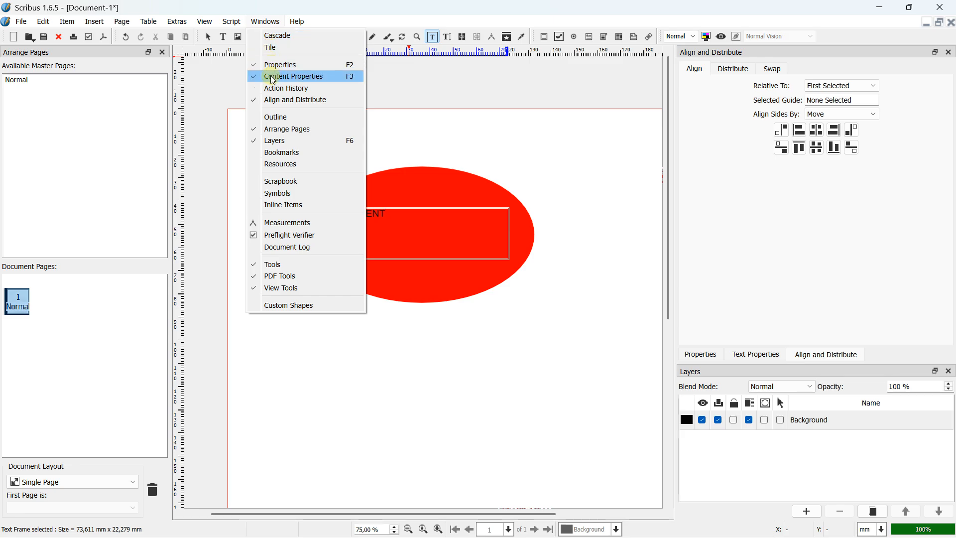
left_click(651, 153)
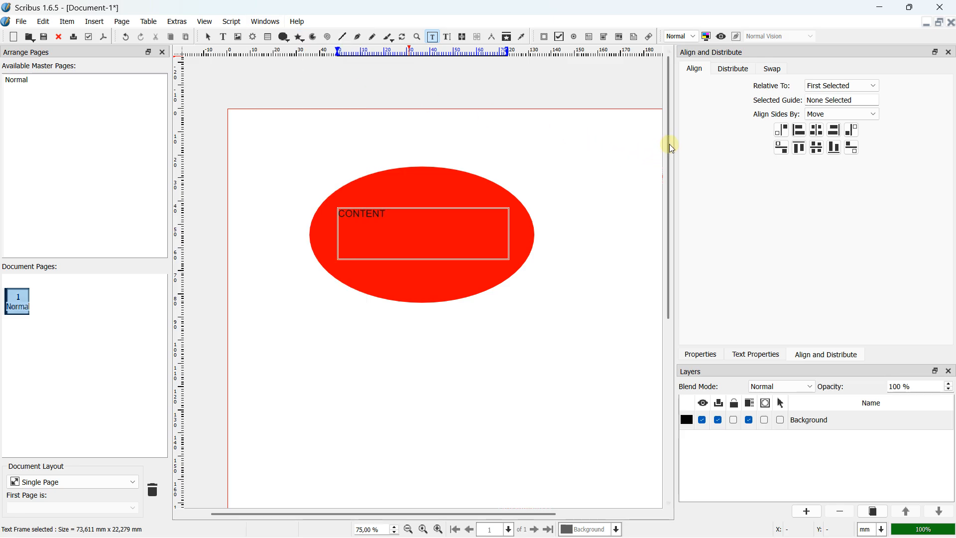
left_click(754, 356)
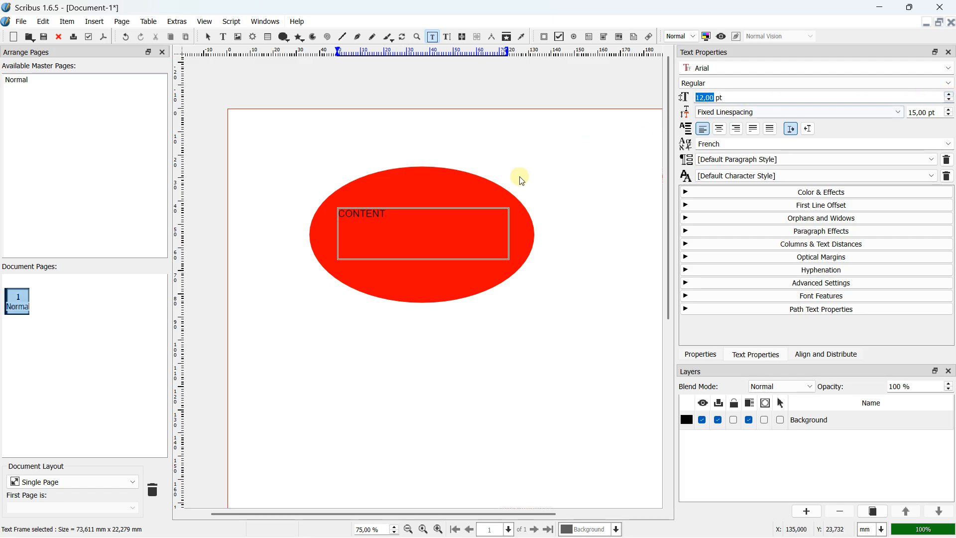
- Select the text frame and increase the font size of CONTENT to 40 pt
left_click(538, 196)
left_click(477, 220)
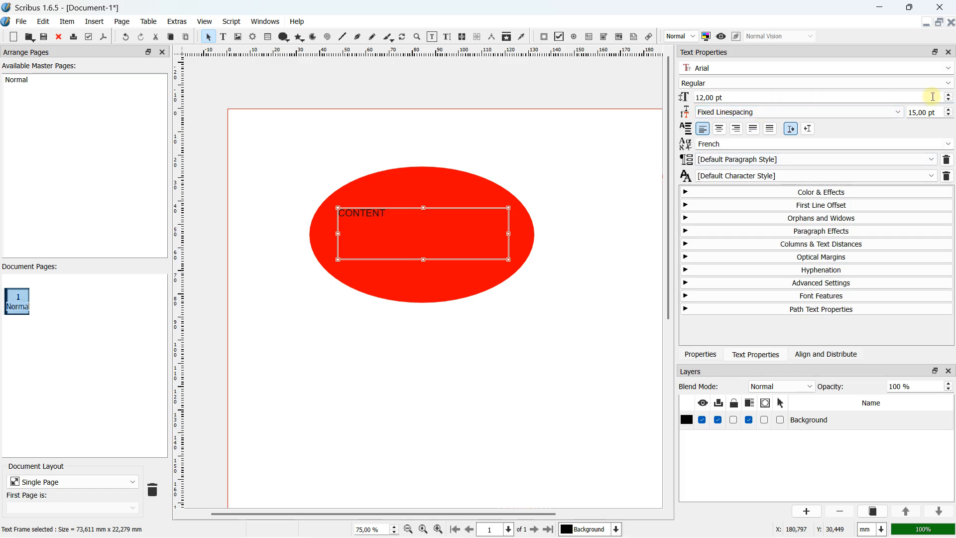
left_click(951, 95)
left_click(951, 95)
left_click(951, 95)
left_click(951, 95)
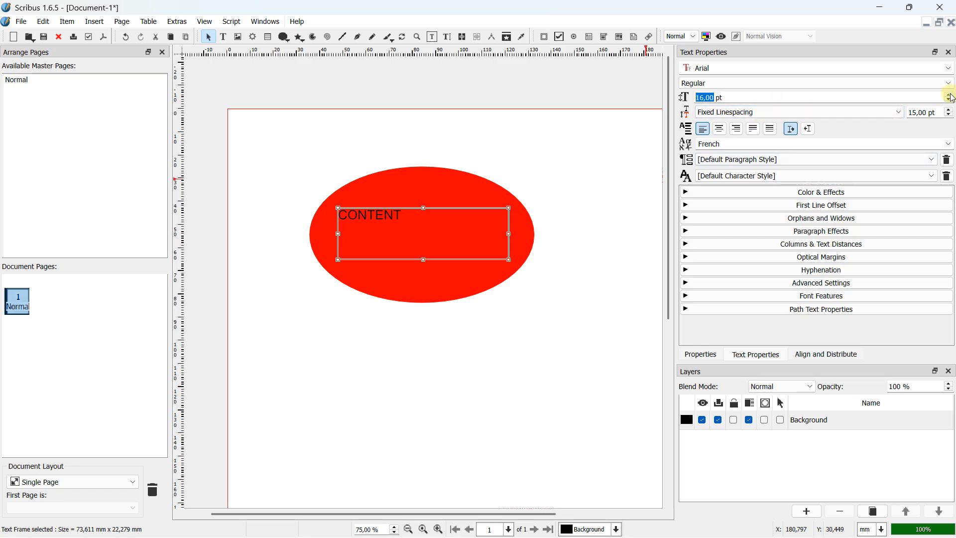
left_click(950, 94)
left_click(950, 94)
left_click(951, 94)
left_click(951, 94)
left_click(951, 95)
left_click(951, 95)
left_click(950, 95)
left_click(951, 94)
left_click(951, 95)
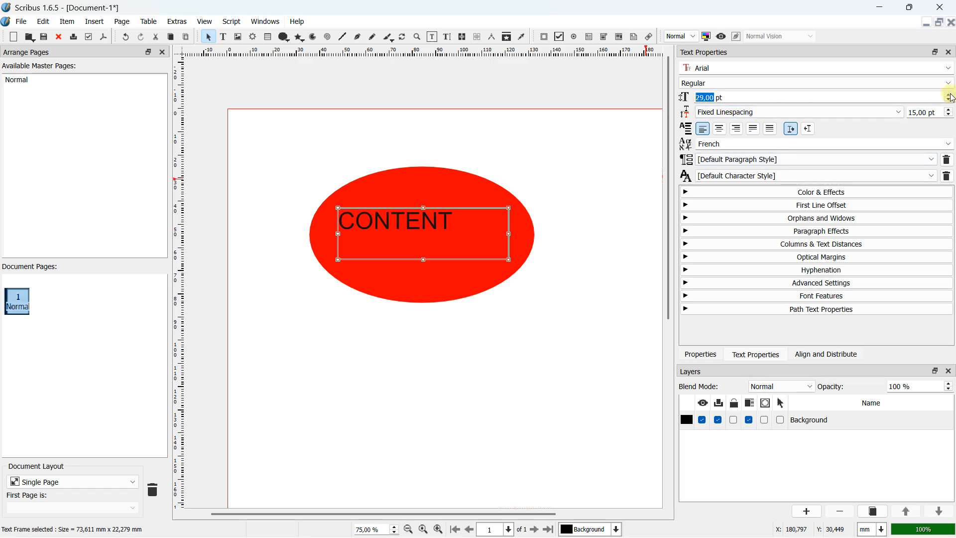
left_click(950, 95)
left_click(951, 94)
left_click(951, 95)
left_click(951, 94)
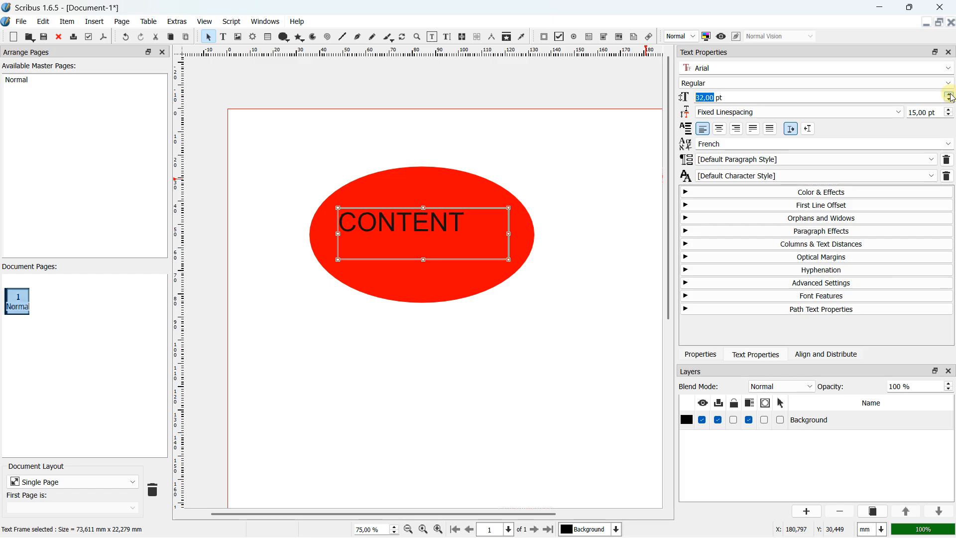
left_click(950, 94)
left_click(951, 95)
left_click(951, 94)
left_click(950, 94)
left_click(950, 95)
left_click(951, 94)
left_click(950, 95)
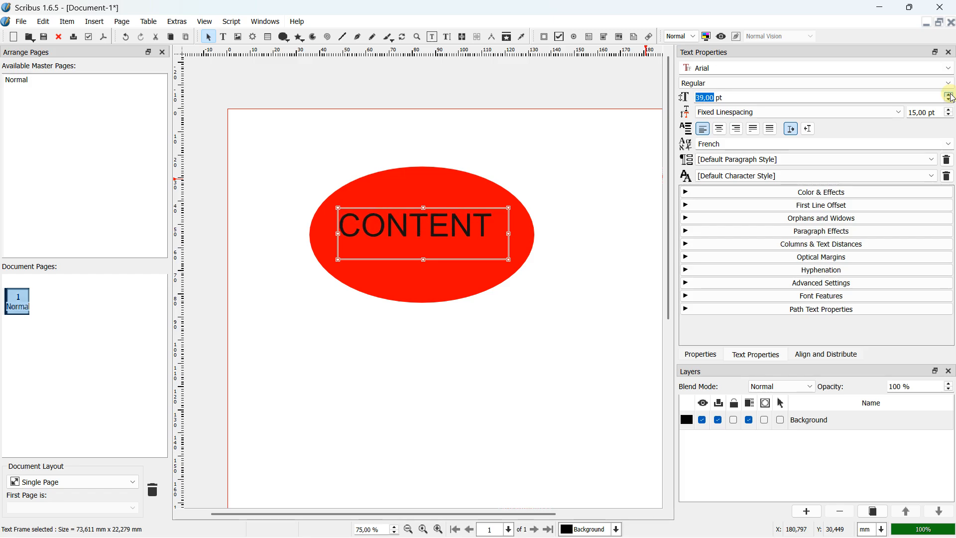
left_click(950, 95)
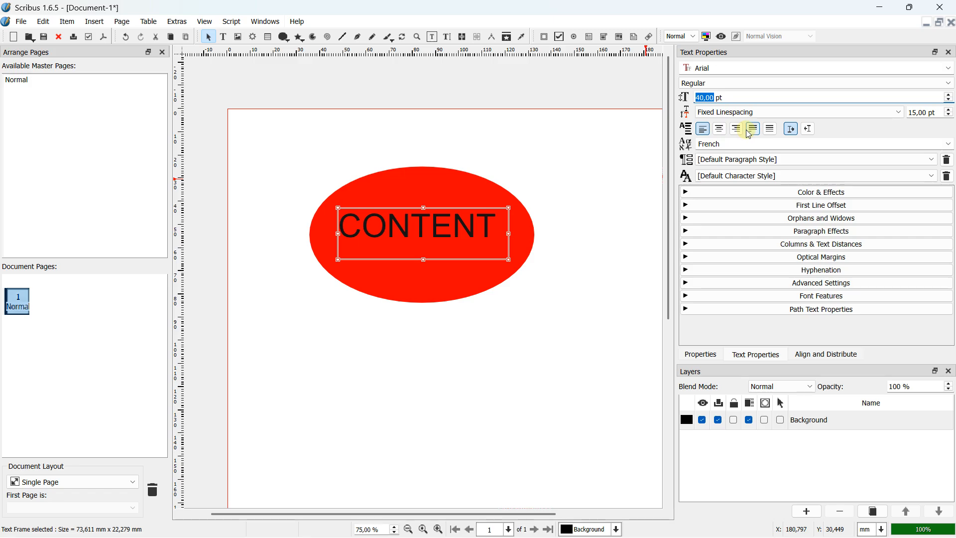
- Centre the text horizontally in its frame and set its vertical alignment to Middle
left_click(724, 130)
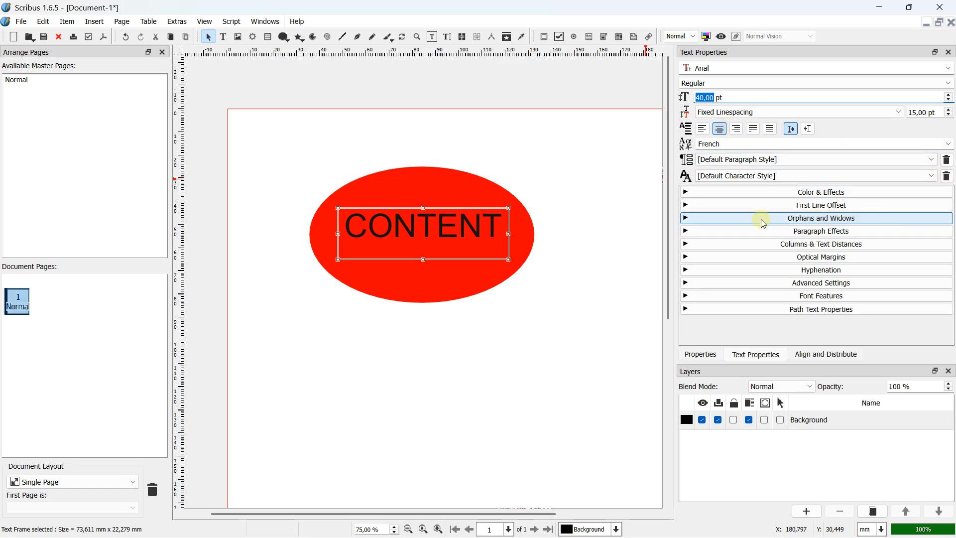
left_click(689, 245)
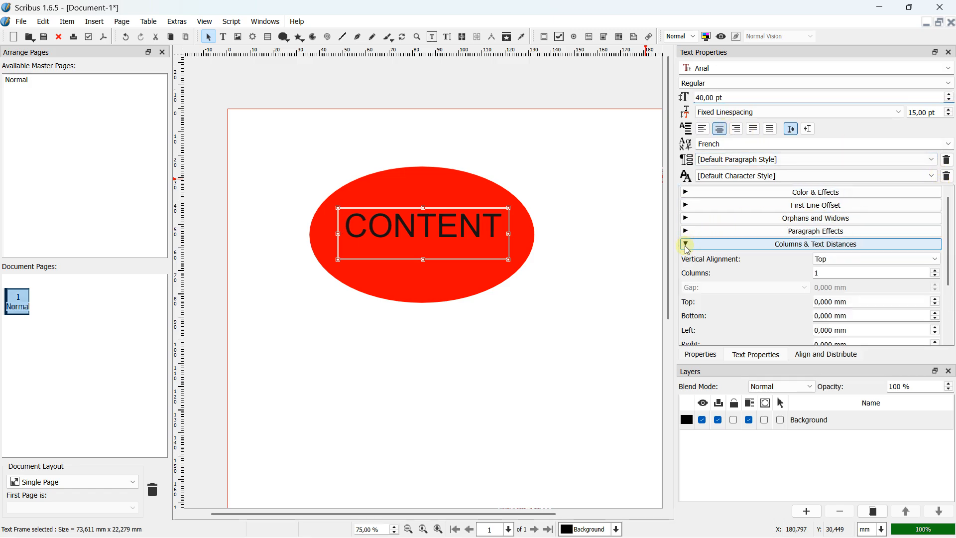
left_click(820, 259)
left_click(831, 280)
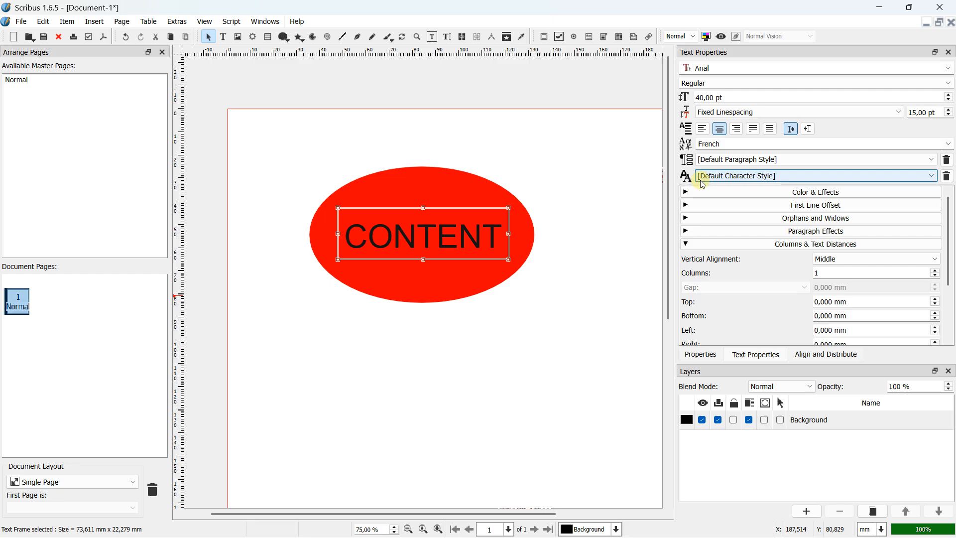
- Change the fill colour of the CONTENT text to White and deselect the frame
left_click(686, 193)
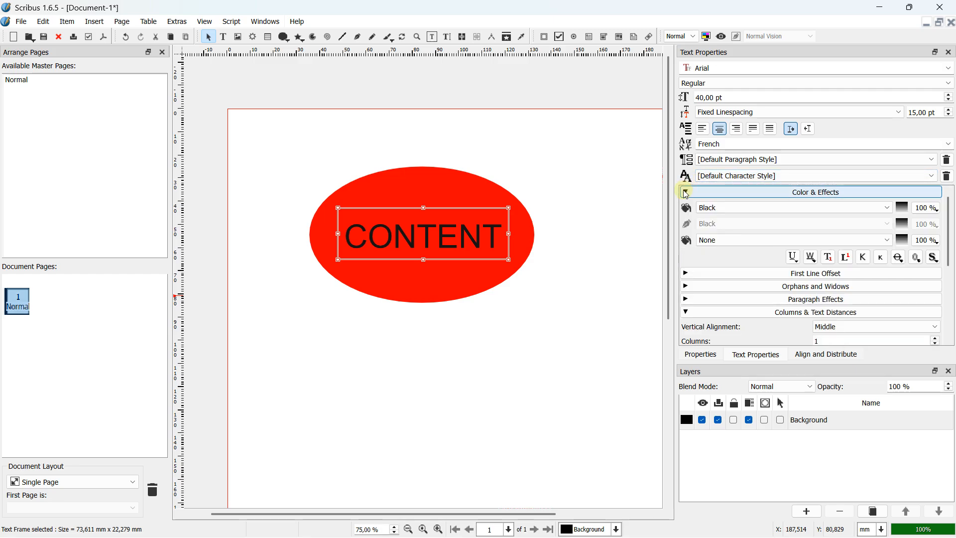
left_click(886, 209)
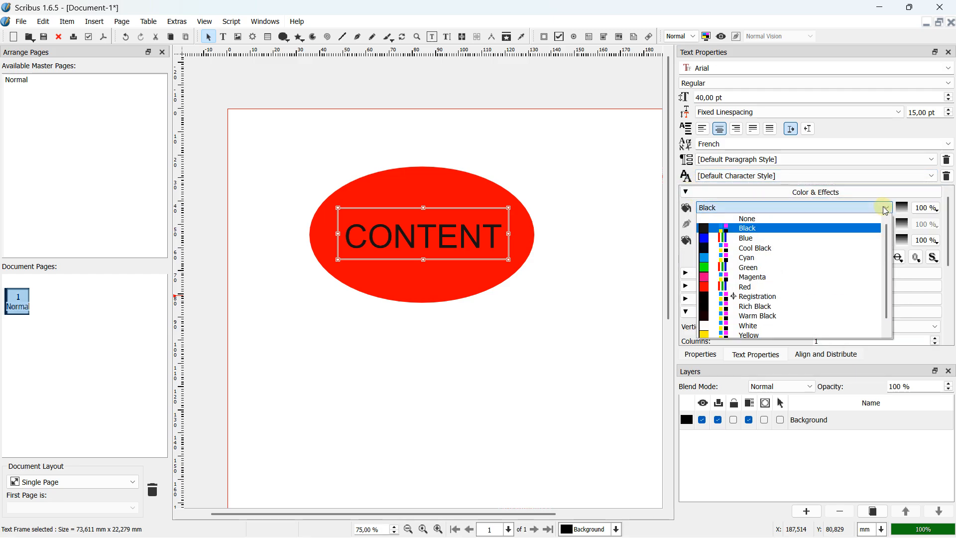
left_click(736, 325)
left_click(573, 250)
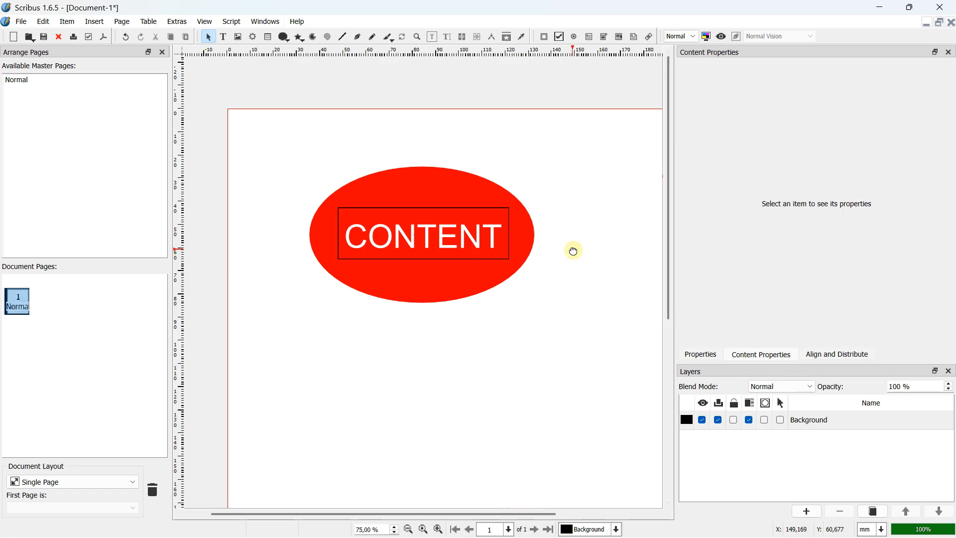
- Shift the red ellipse and the text frame slightly so they are off-centre from each other
left_click(426, 186)
left_click_drag(423, 196, 446, 207)
left_click(463, 256)
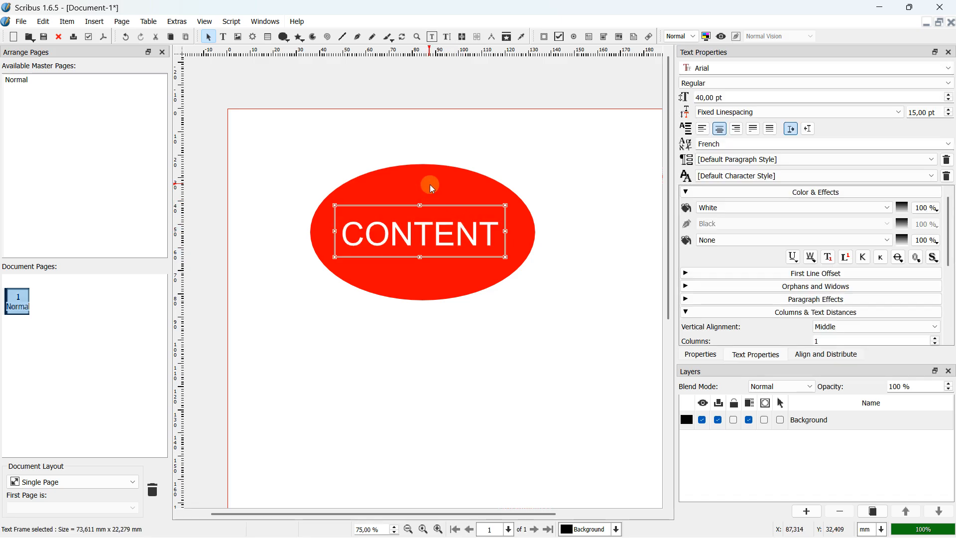
- Add the ellipse to the text frame selection and centre both horizontally and vertically, relative to Last Selected
left_click(430, 185, "shift")
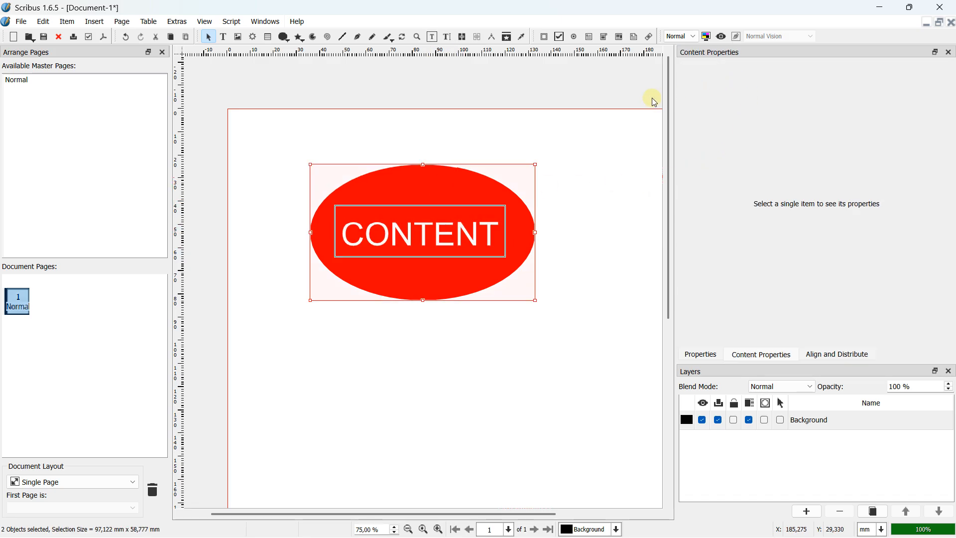
left_click(817, 356)
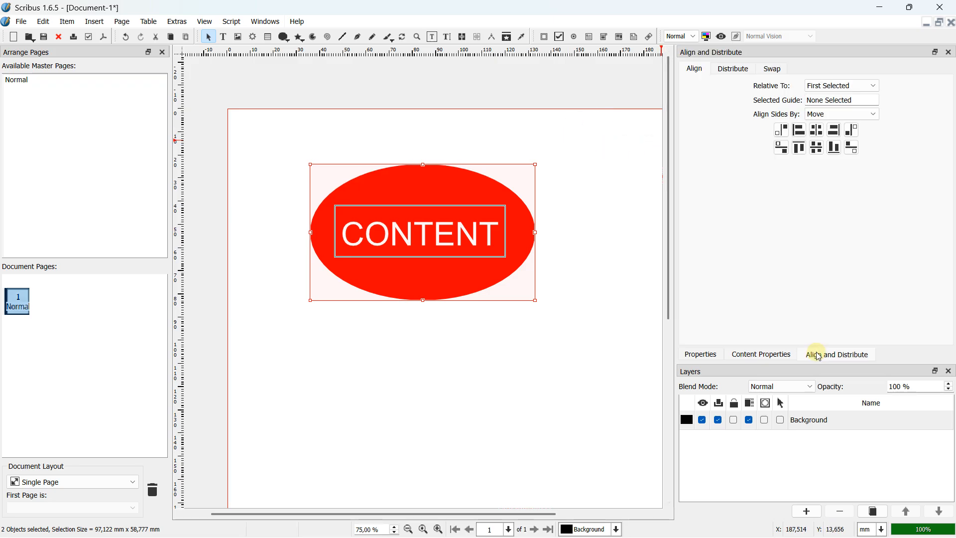
left_click(837, 90)
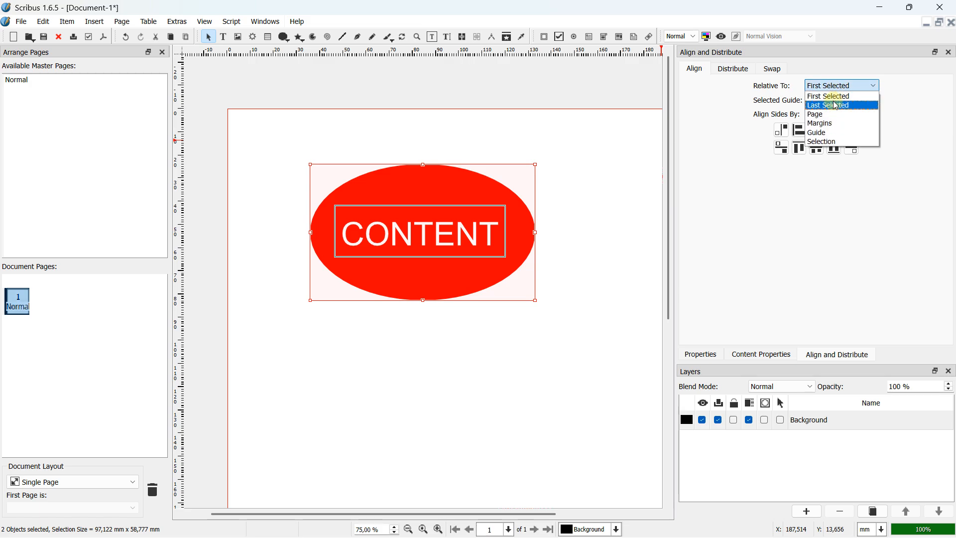
left_click(835, 101)
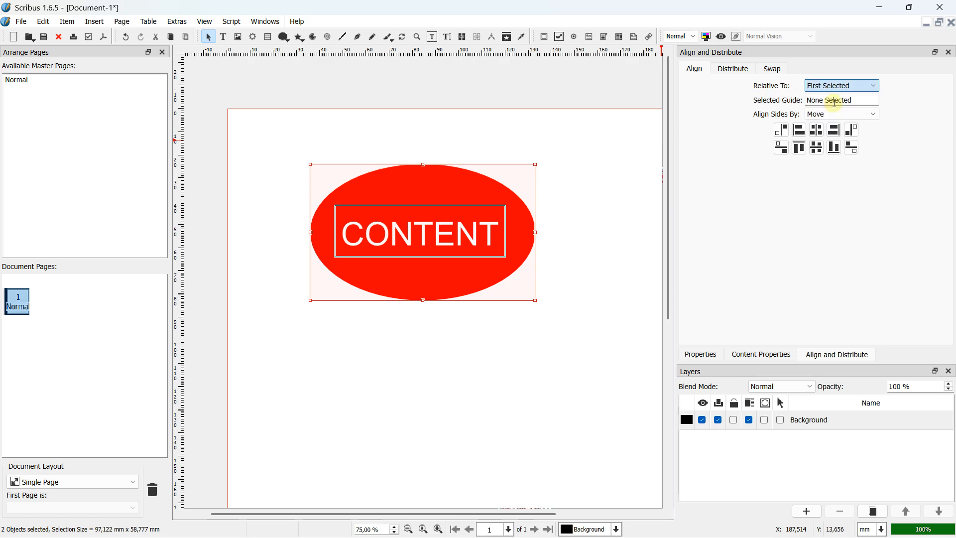
left_click(819, 131)
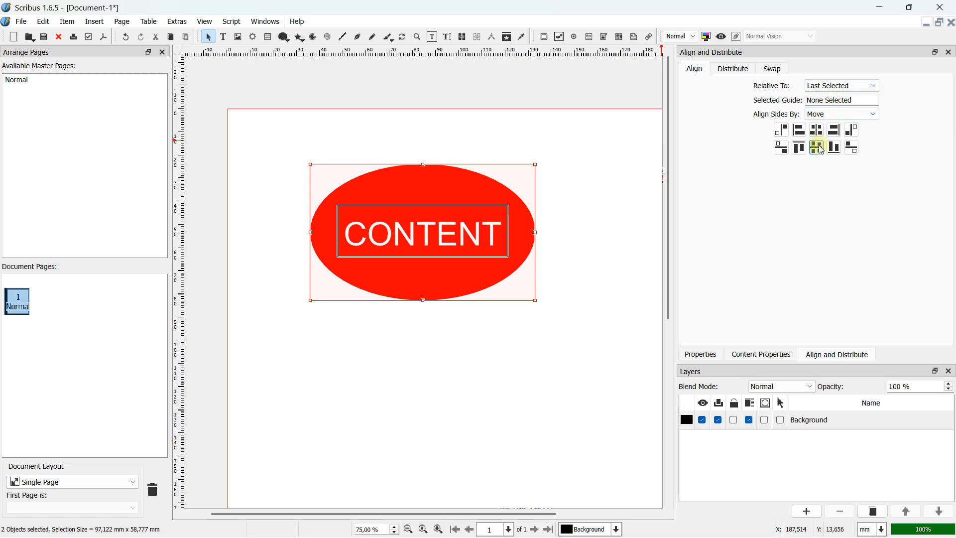
left_click(817, 147)
left_click(644, 218)
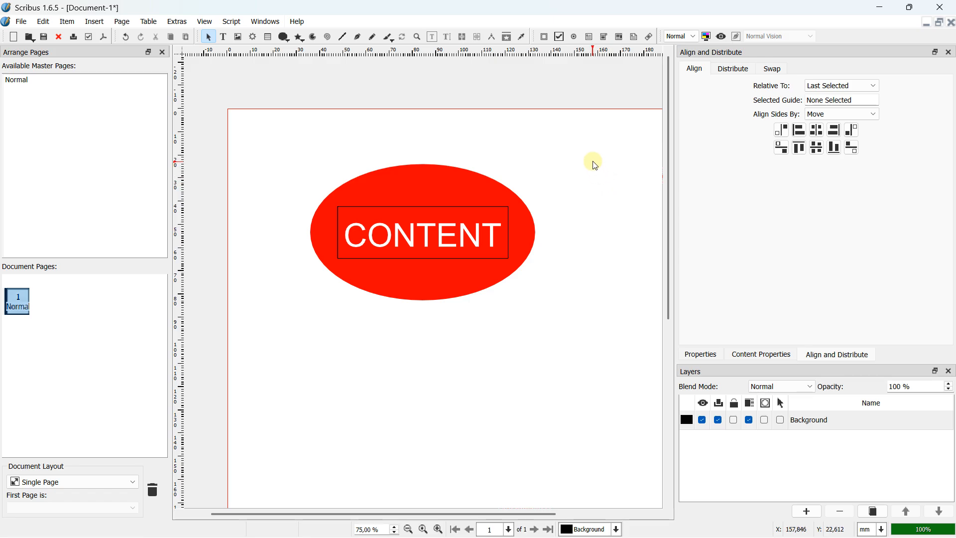
- Select the ellipse together with the CONTENT text frame and combine them into one group
left_click_drag(575, 135, 259, 396)
right_click(410, 228)
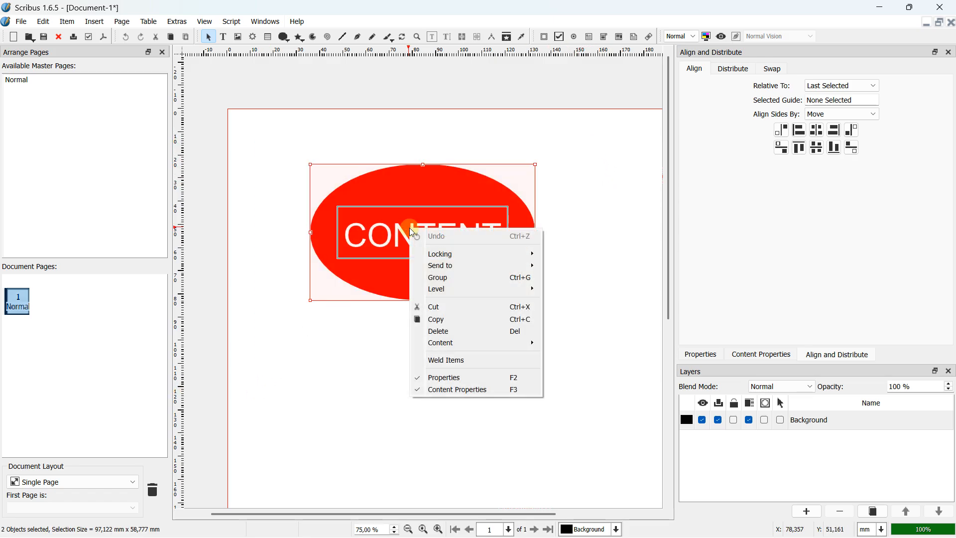
left_click(444, 280)
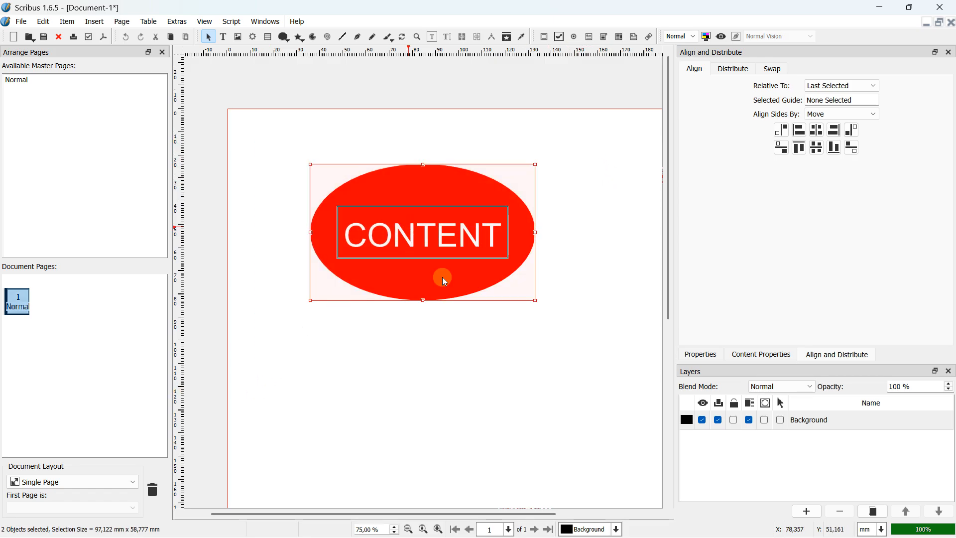
left_click(559, 219)
- Enlarge the ellipse and text group to about 138 mm by 84 mm and place it in the upper part of the page
scroll(469, 199, "down", 2)
left_click_drag(463, 192, 396, 190)
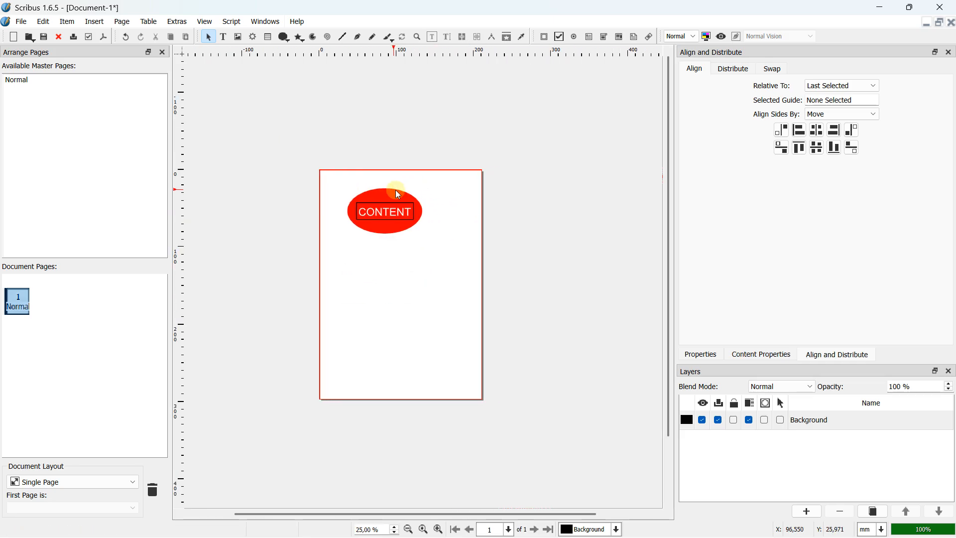
scroll(397, 189, "up", 2)
left_click(364, 261)
left_click_drag(364, 265, 466, 318)
scroll(493, 259, "down", 1)
left_click_drag(539, 260, 507, 314)
left_click_drag(506, 195, 498, 251)
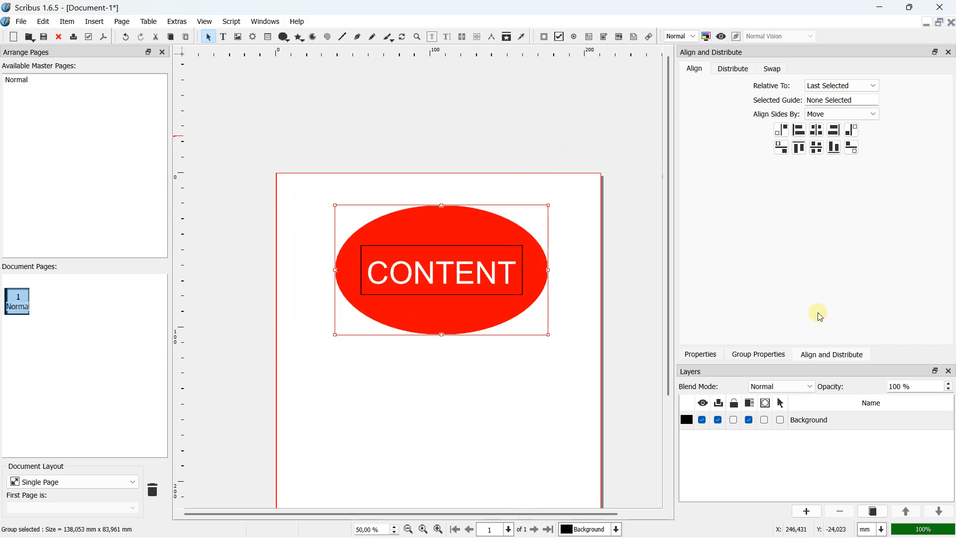
- Close the Align and Distribute palette
left_click(950, 52)
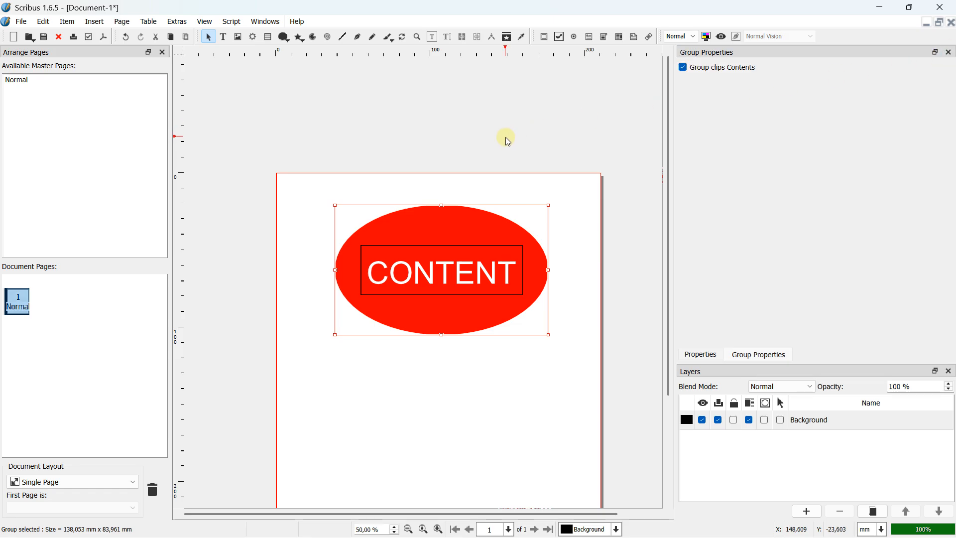
- Move the ellipse and CONTENT text group slightly to the left on the page
scroll(468, 166, "down", 3)
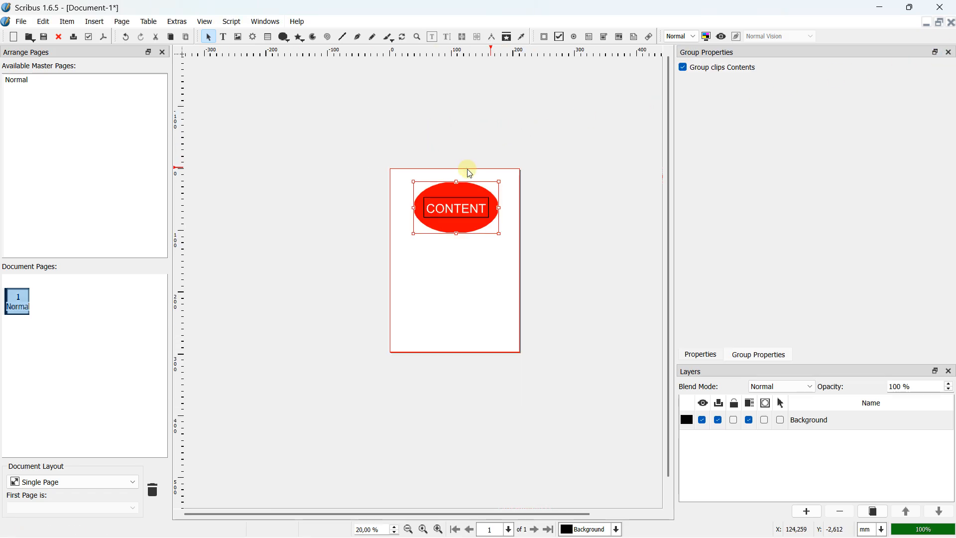
scroll(474, 217, "up", 3)
left_click_drag(435, 211, 444, 236)
scroll(452, 208, "up", 1)
scroll(460, 207, "down", 1)
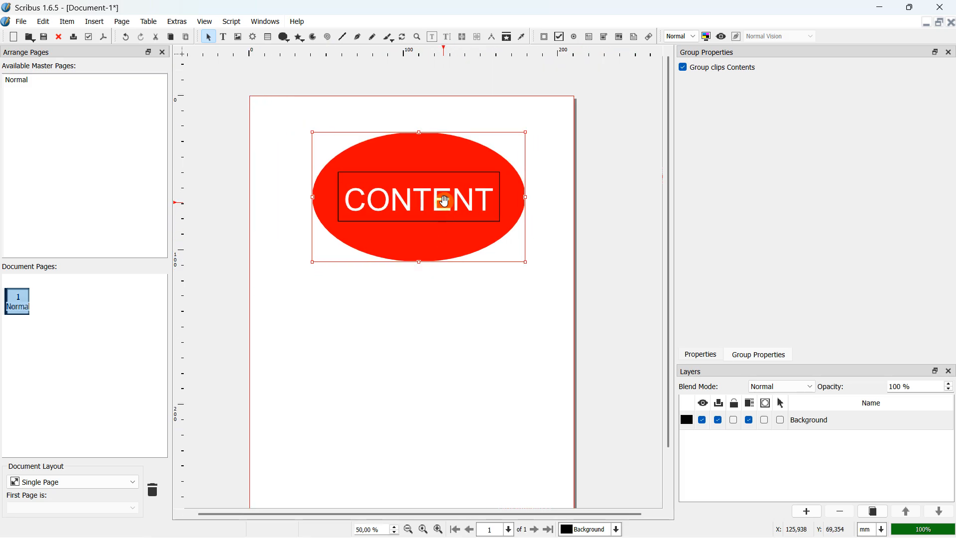
left_click(415, 112)
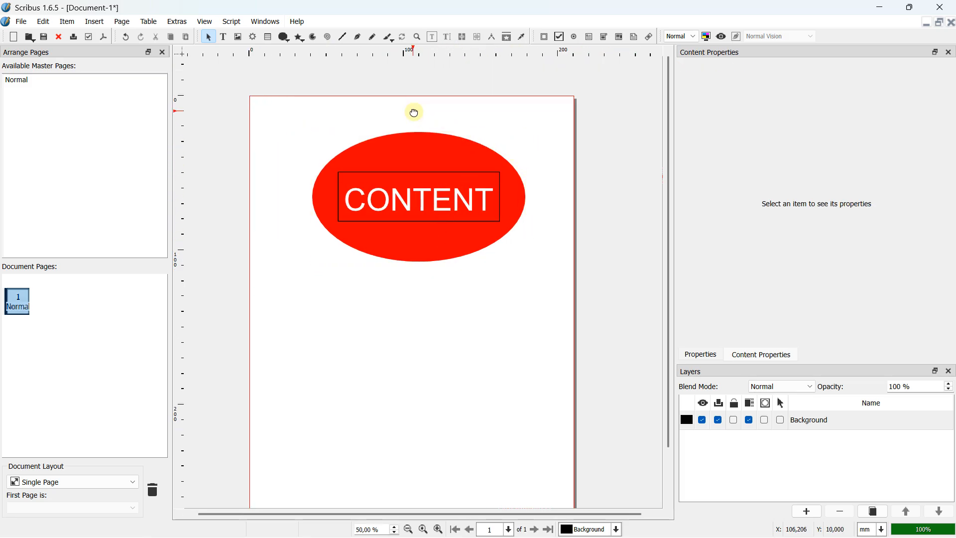
left_click(405, 145)
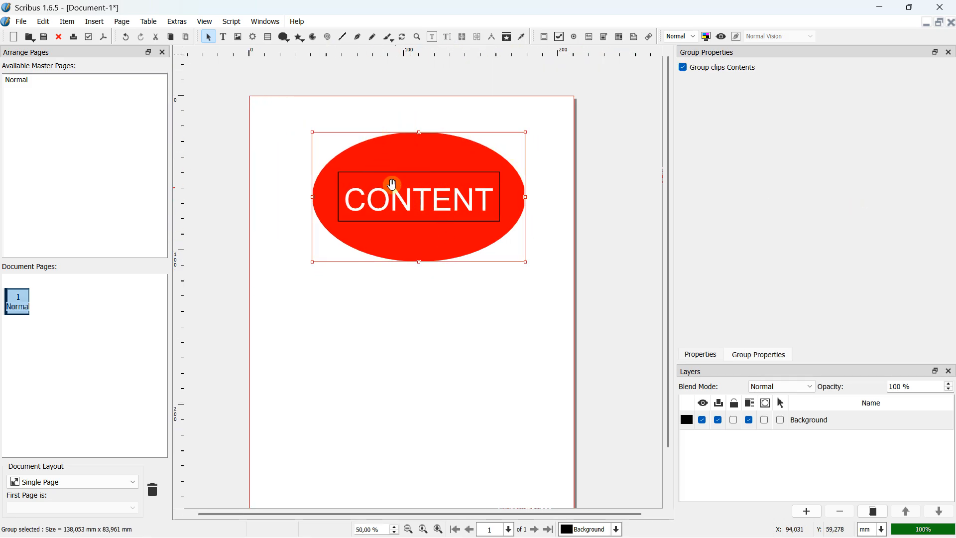
left_click_drag(406, 165, 391, 166)
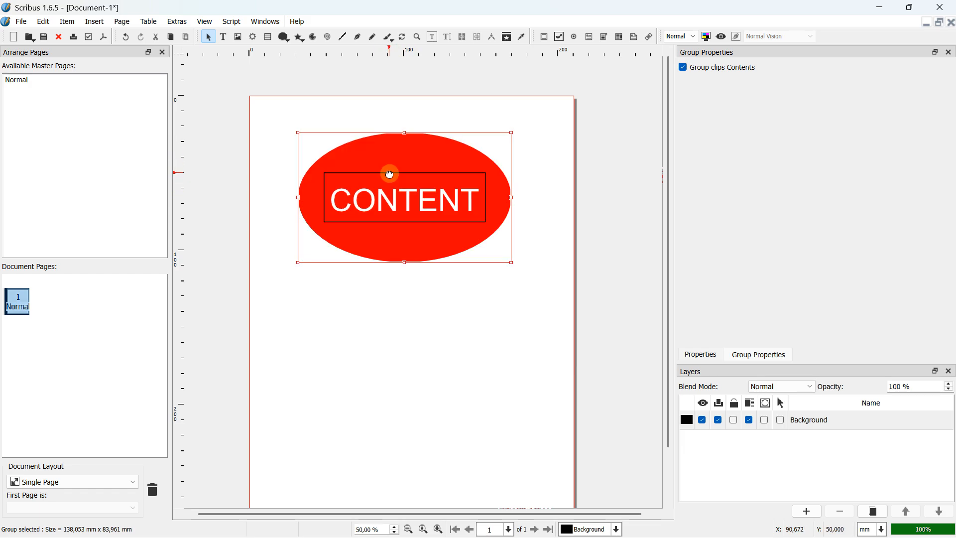
- Ungroup the ellipse and CONTENT text group
right_click(401, 176)
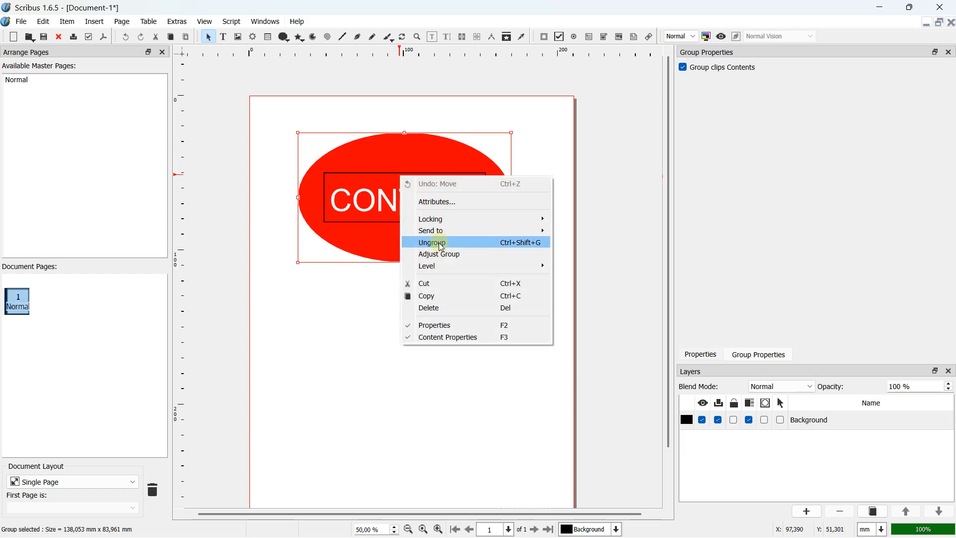
left_click(207, 115)
left_click(301, 145)
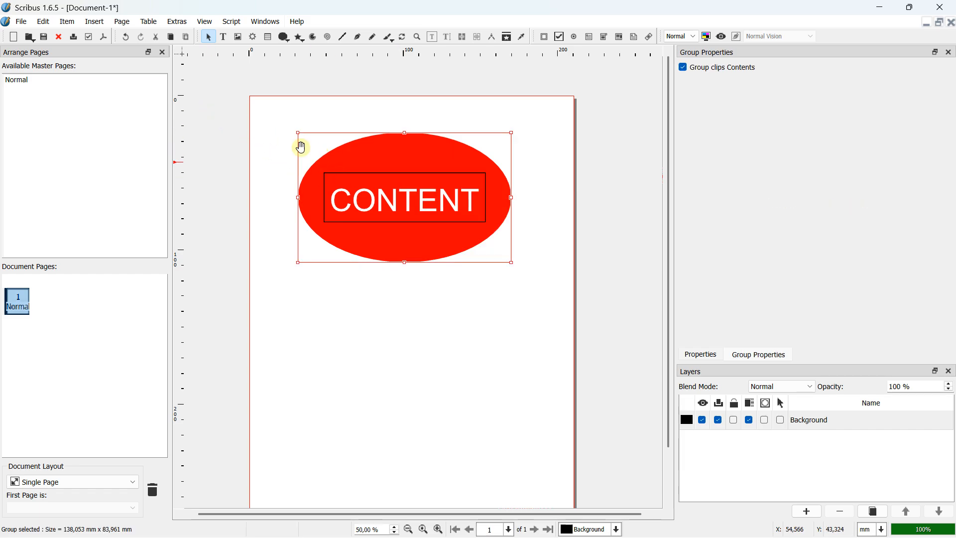
left_click(68, 22)
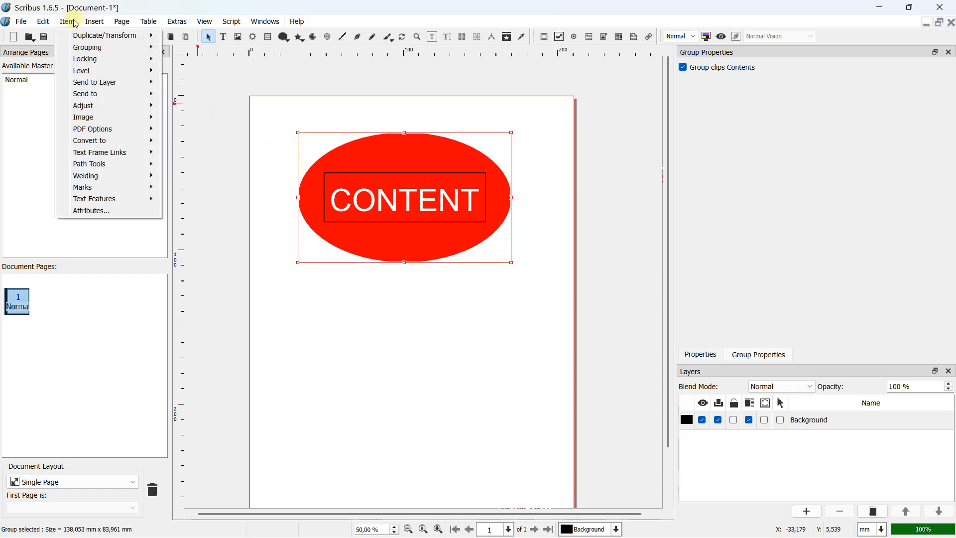
mouse_move(83, 48)
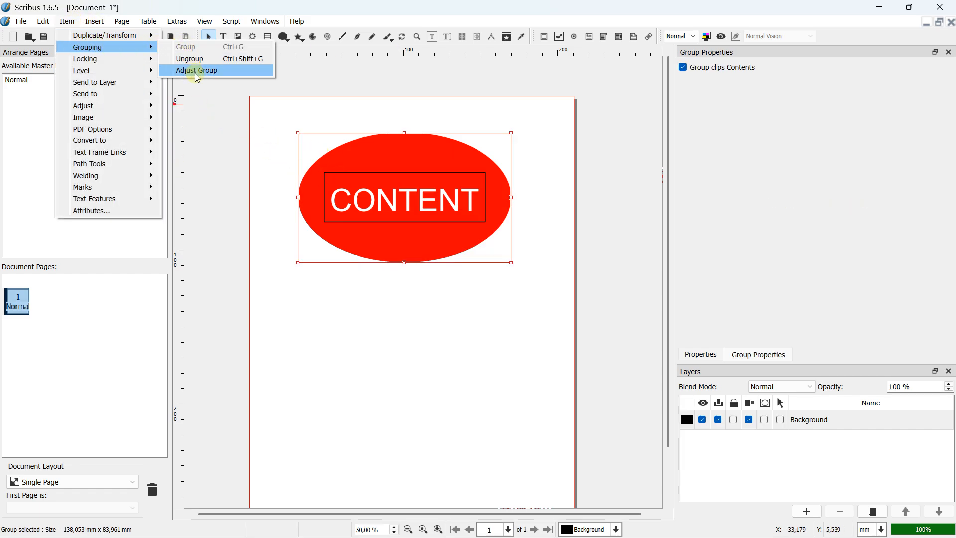
left_click(230, 65)
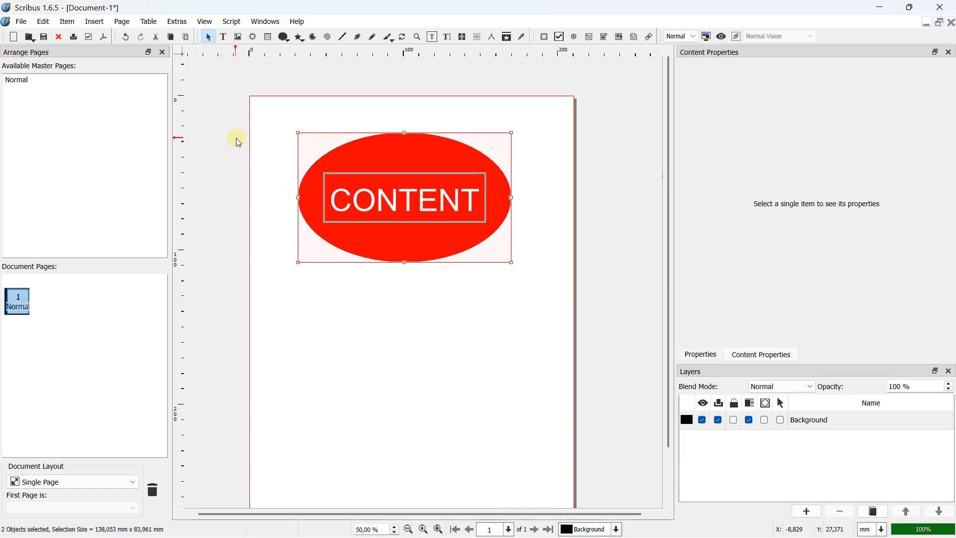
- Select the ellipse and the CONTENT text frame separately, and shift the text frame slightly upward within the ellipse
left_click(400, 144)
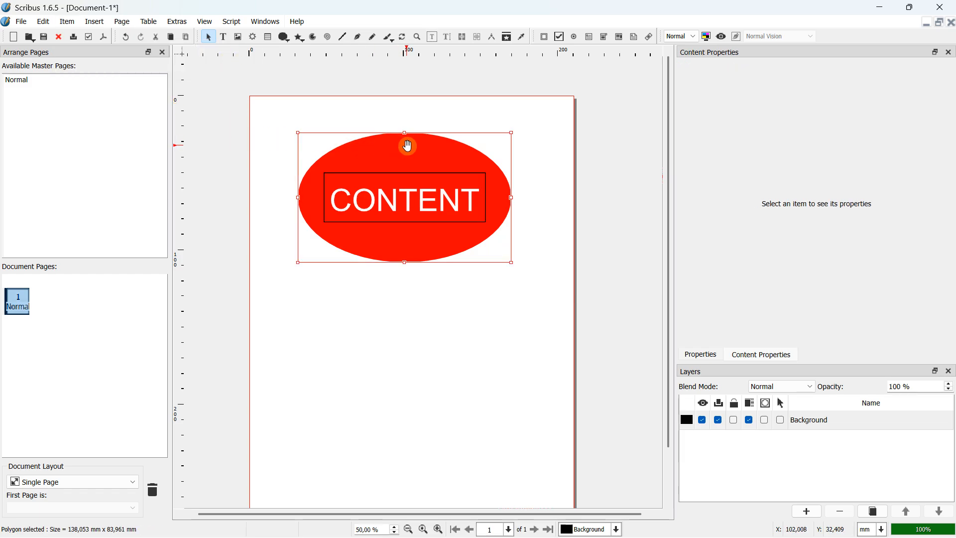
mouse_move(407, 146)
left_mouse_down()
mouse_move(418, 147)
mouse_move(408, 145)
left_mouse_up()
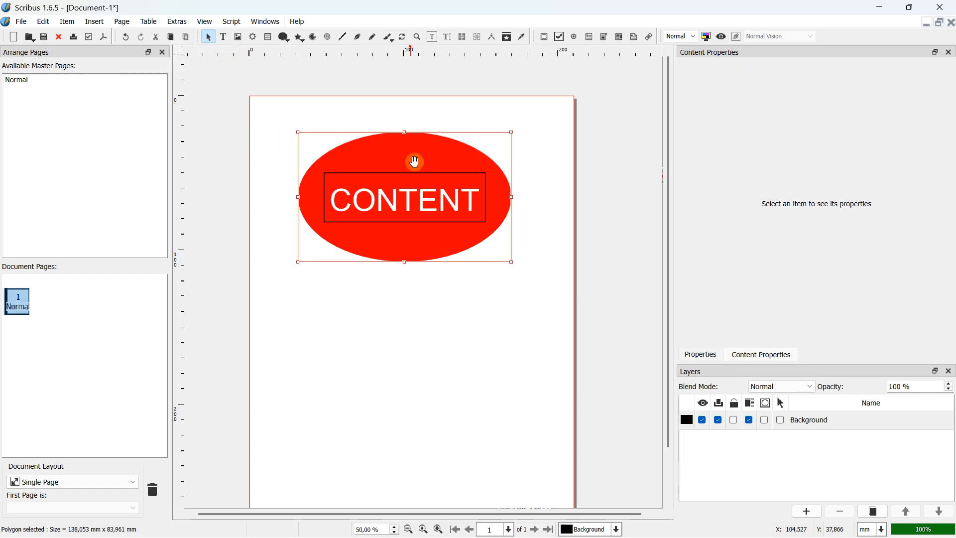
left_click(467, 289)
left_click(443, 211)
mouse_move(405, 186)
left_mouse_down()
mouse_move(415, 185)
mouse_move(406, 187)
left_mouse_up()
left_click(500, 256)
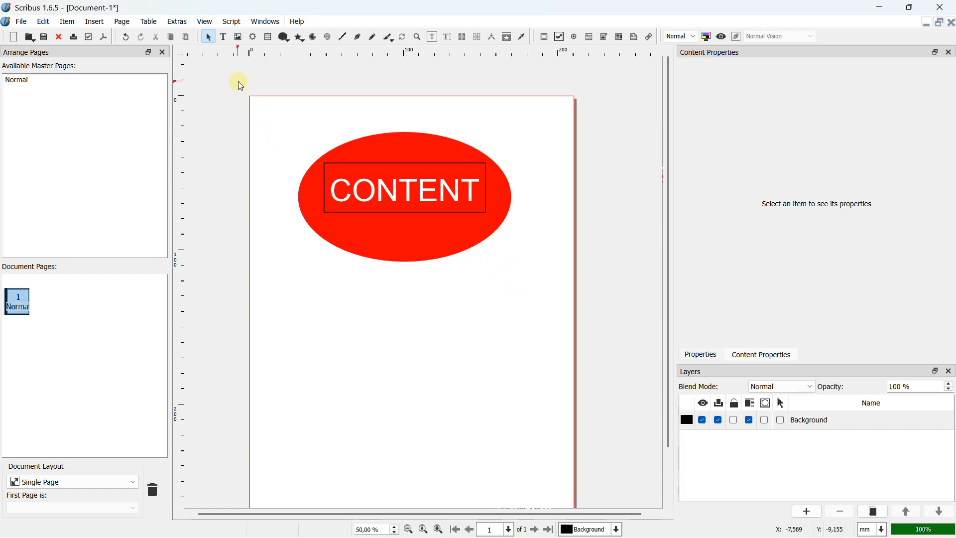
- Select the ellipse and the CONTENT text frame together and delete both from the page
left_click_drag(239, 82, 602, 286)
key("Delete")
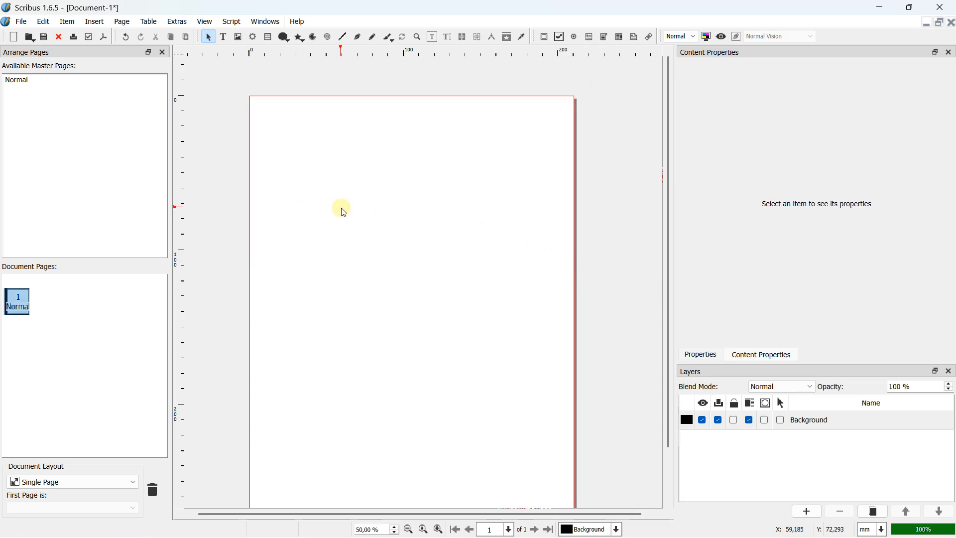
scroll(342, 209, "down", 1)
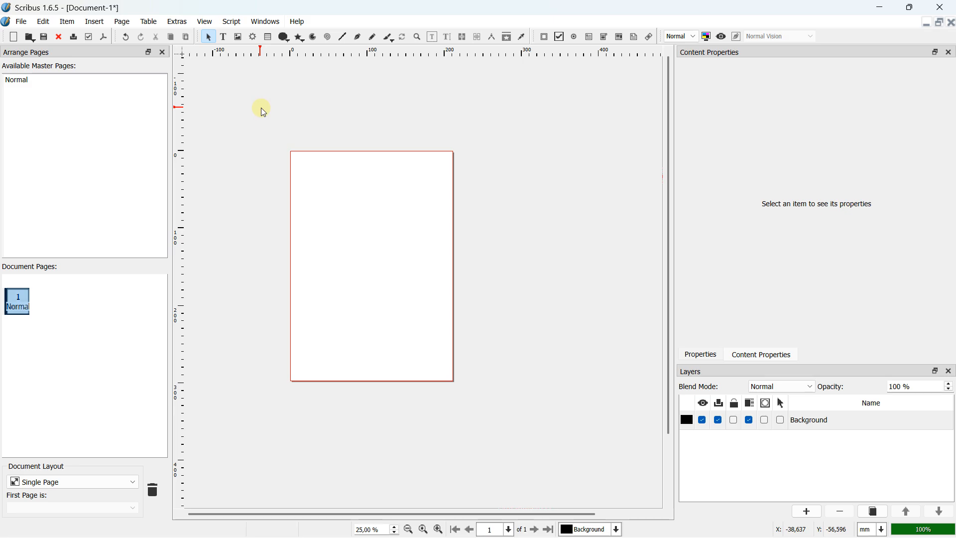
left_click(287, 40)
mouse_move(324, 51)
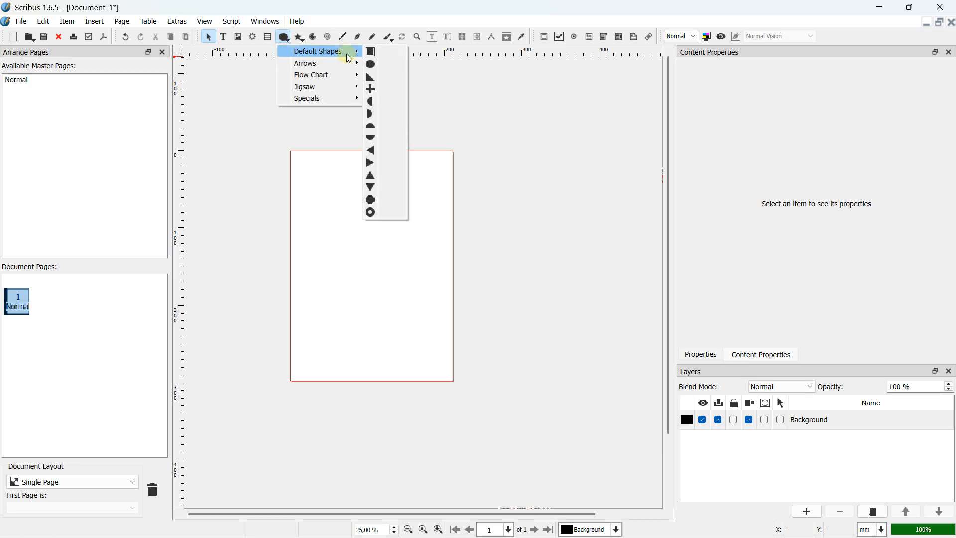
left_click(373, 52)
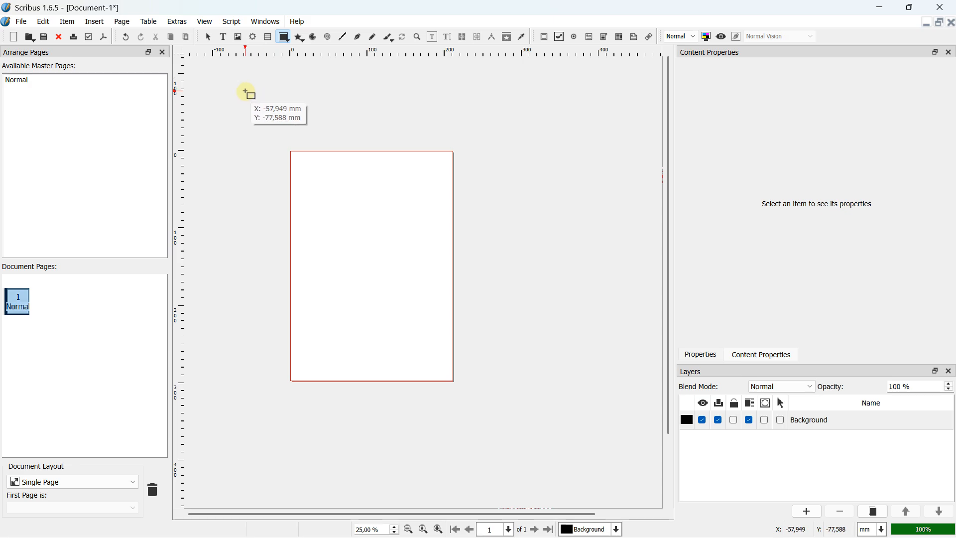
left_click(207, 36)
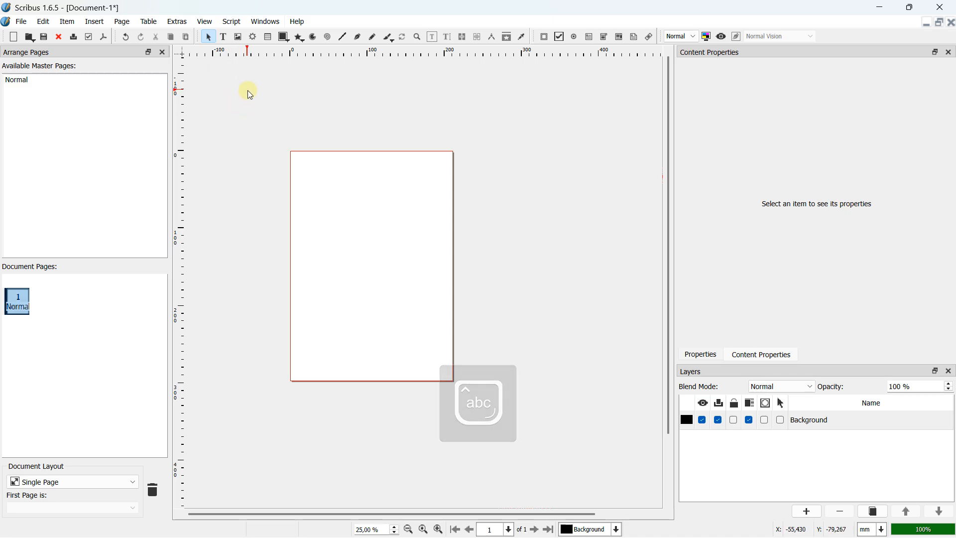